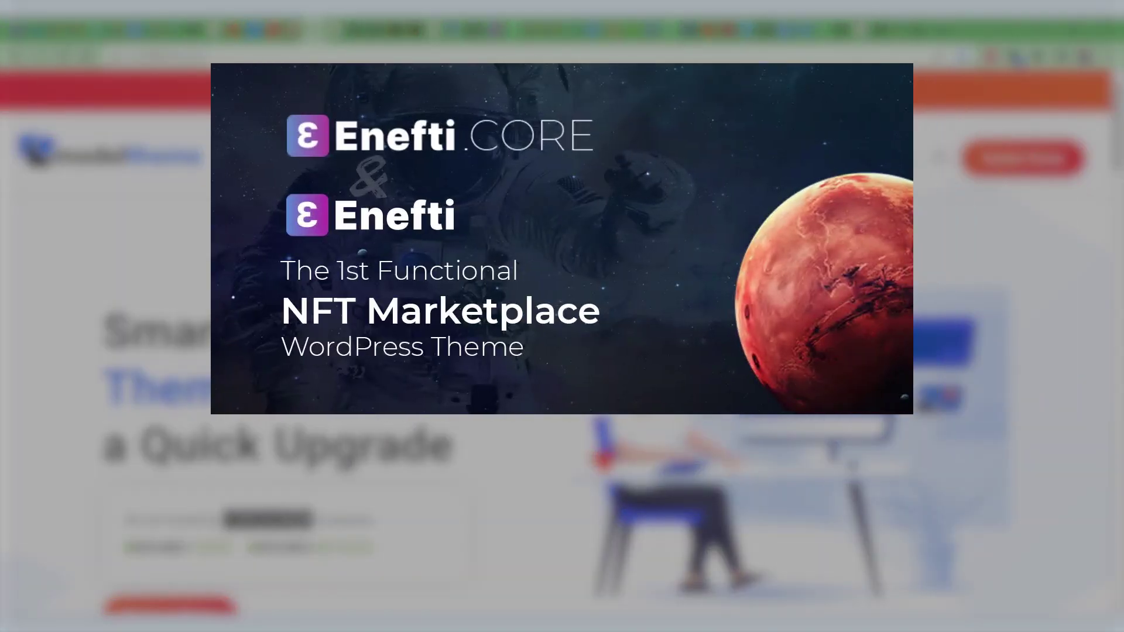
- Scroll the Create Digital Asset page down to the '3. Try it now!' NFT creation form
{"action": "scroll", "coordinate": [562, 351], "scroll_direction": "down", "scroll_amount": 5}
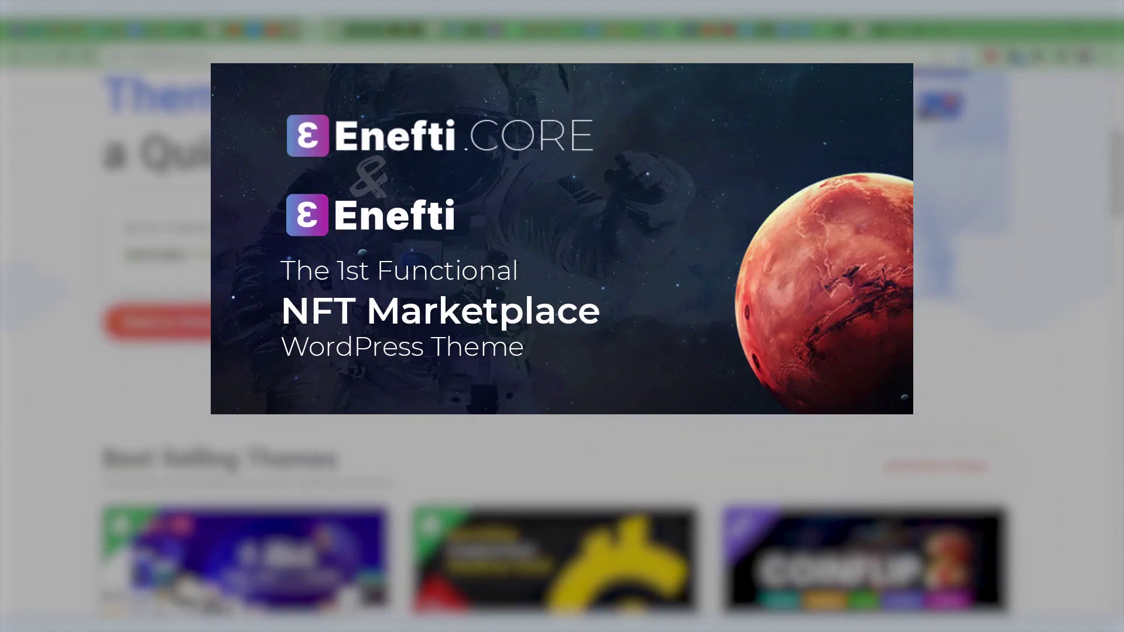
{"action": "scroll", "coordinate": [562, 352], "scroll_direction": "down", "scroll_amount": 5}
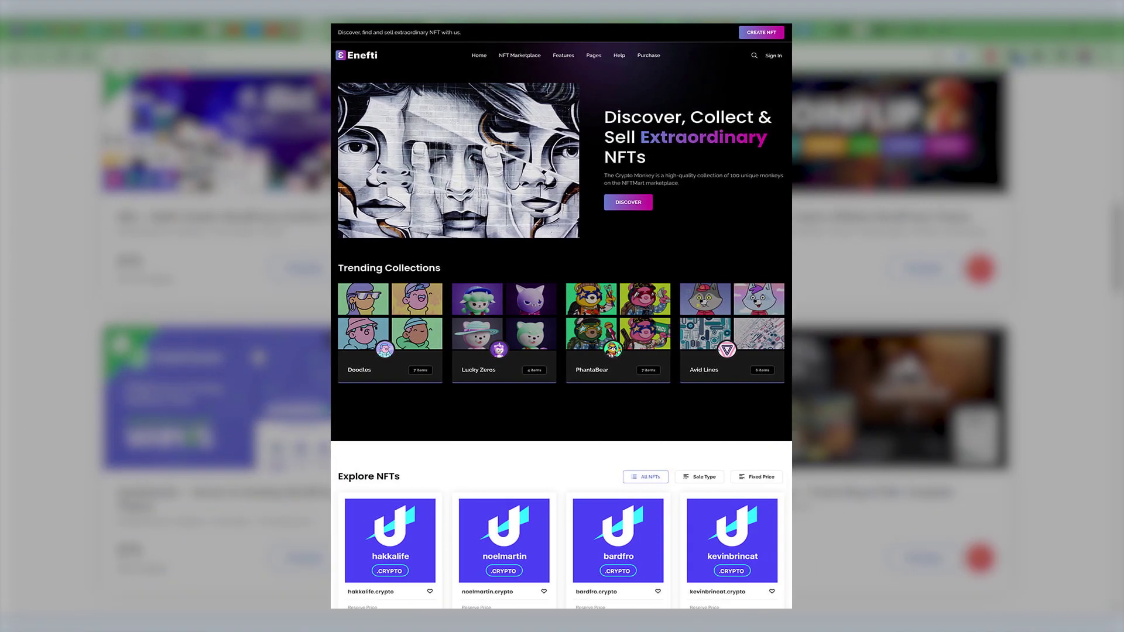
{"action": "scroll", "coordinate": [562, 351], "scroll_direction": "down", "scroll_amount": 8}
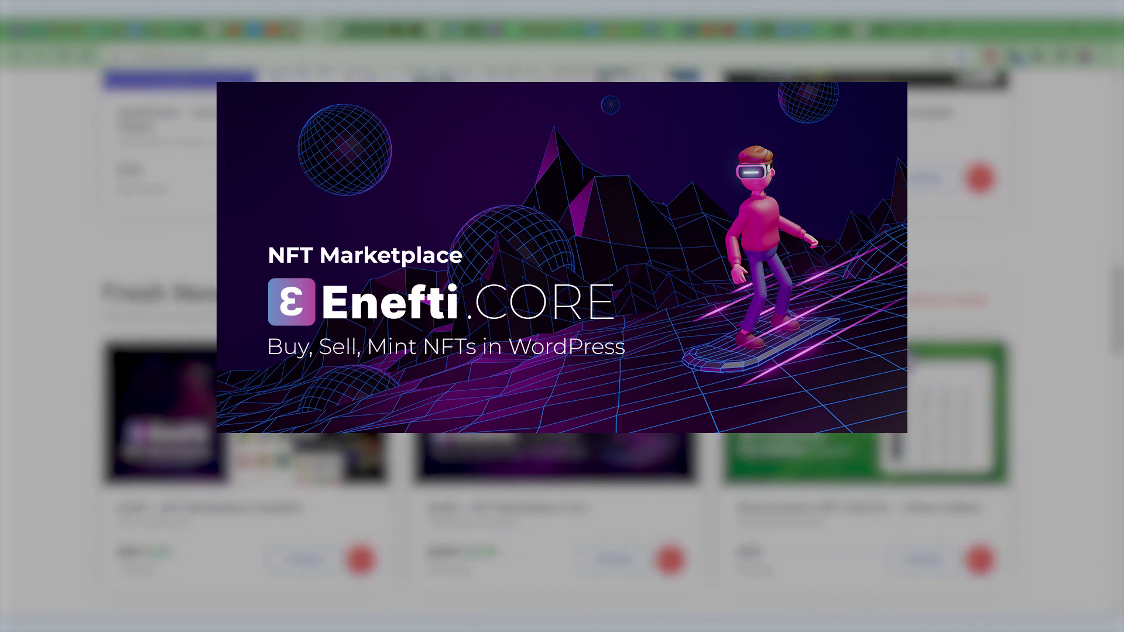
{"action": "scroll", "coordinate": [562, 351], "scroll_direction": "down", "scroll_amount": 6}
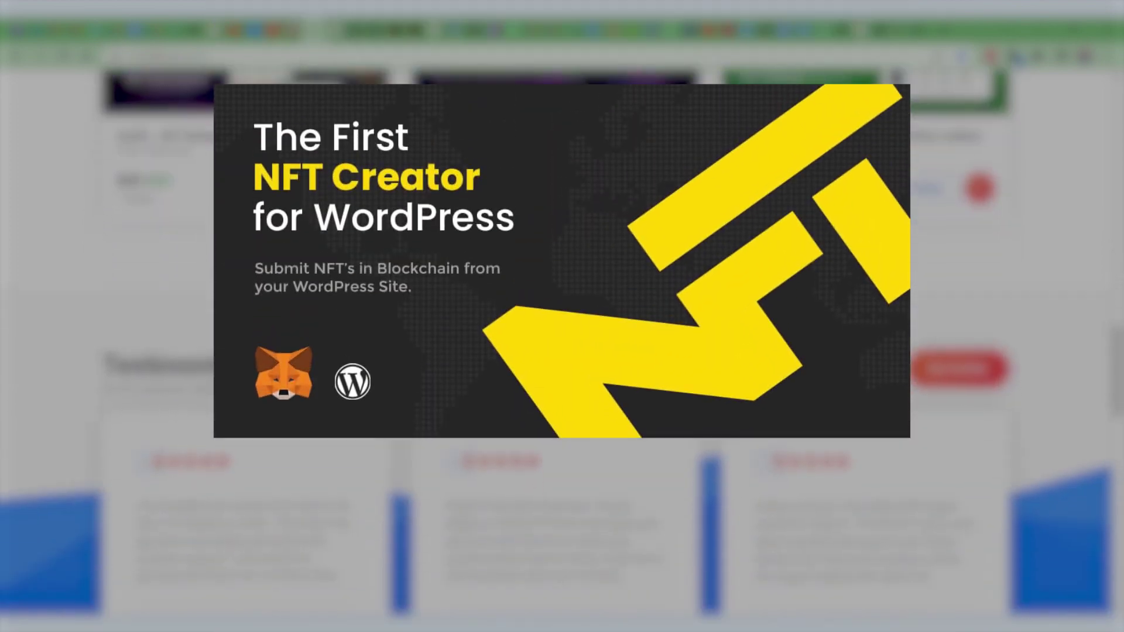
{"action": "scroll", "coordinate": [562, 352], "scroll_direction": "down", "scroll_amount": 6}
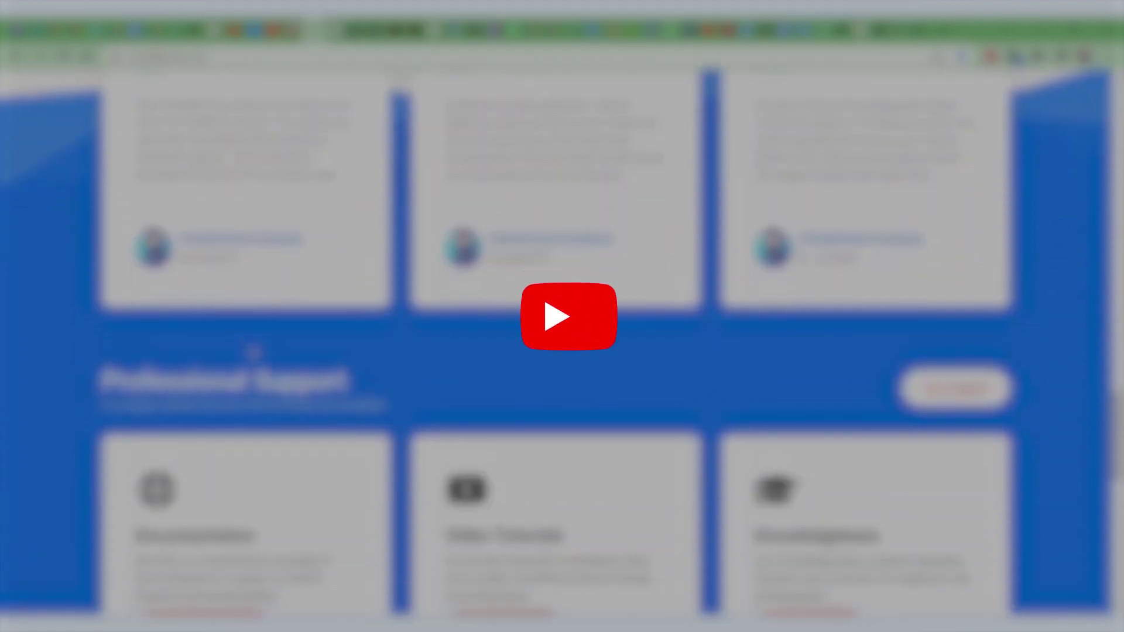
{"action": "scroll", "coordinate": [562, 351], "scroll_direction": "down", "scroll_amount": 5}
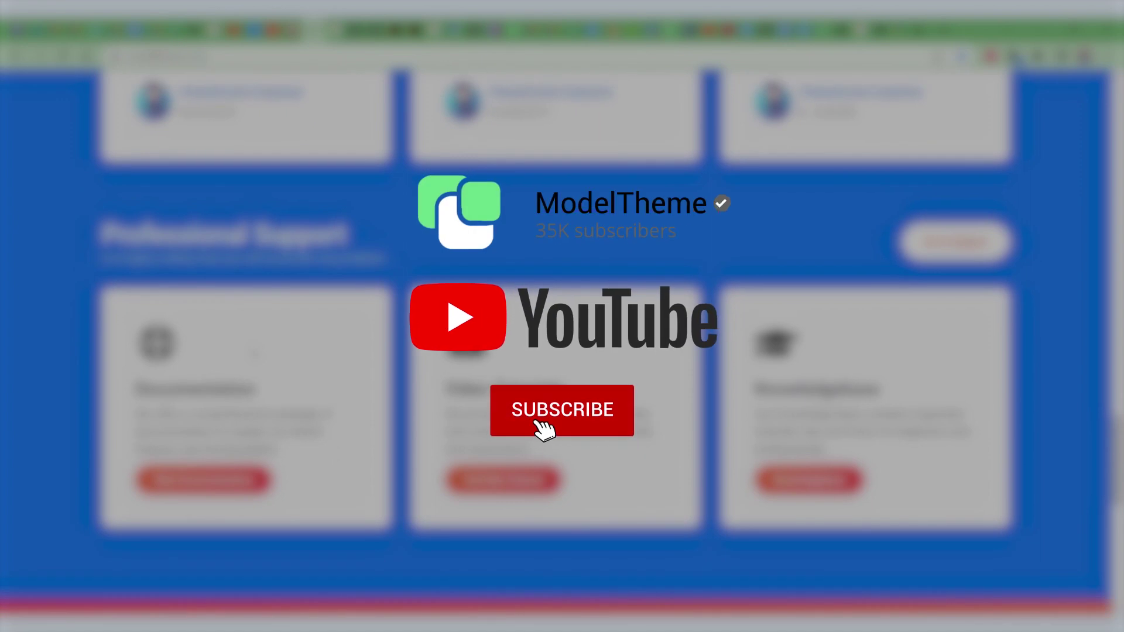
{"action": "scroll", "coordinate": [562, 351], "scroll_direction": "up", "scroll_amount": 10}
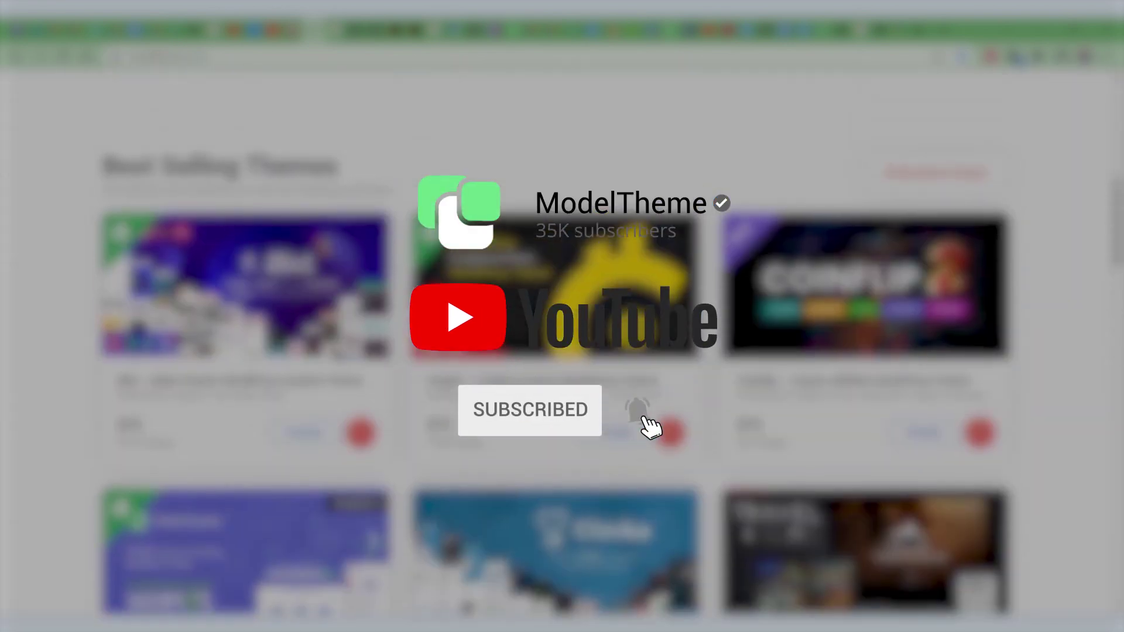
{"action": "scroll", "coordinate": [562, 351], "scroll_direction": "up", "scroll_amount": 5}
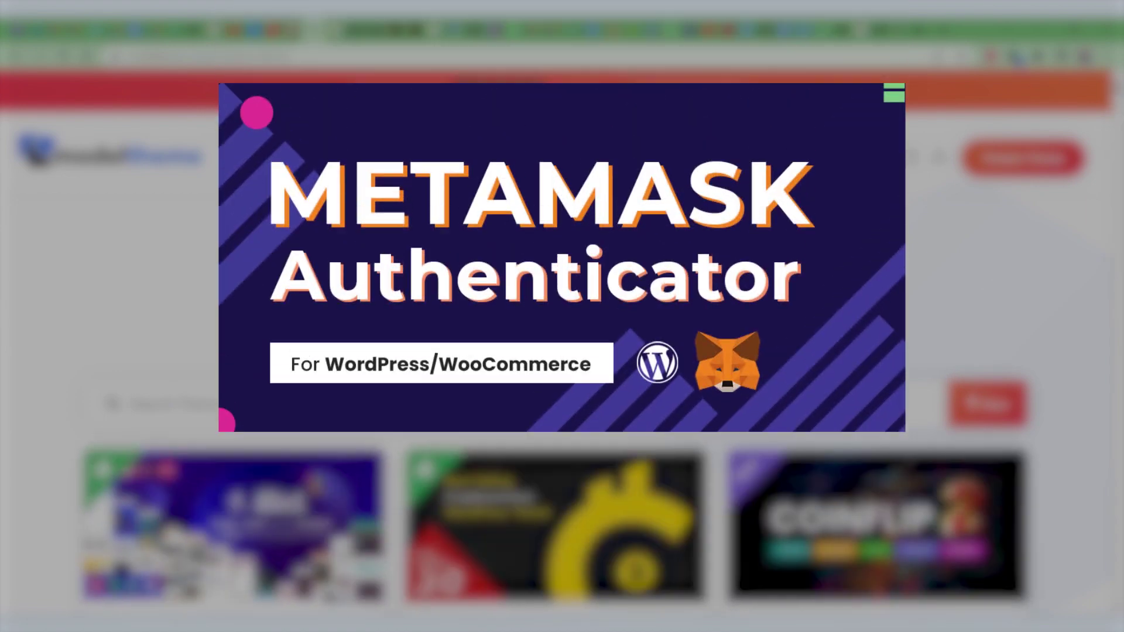
{"action": "scroll", "coordinate": [562, 351], "scroll_direction": "down", "scroll_amount": 3}
{"action": "scroll", "coordinate": [562, 351], "scroll_direction": "down", "scroll_amount": 7}
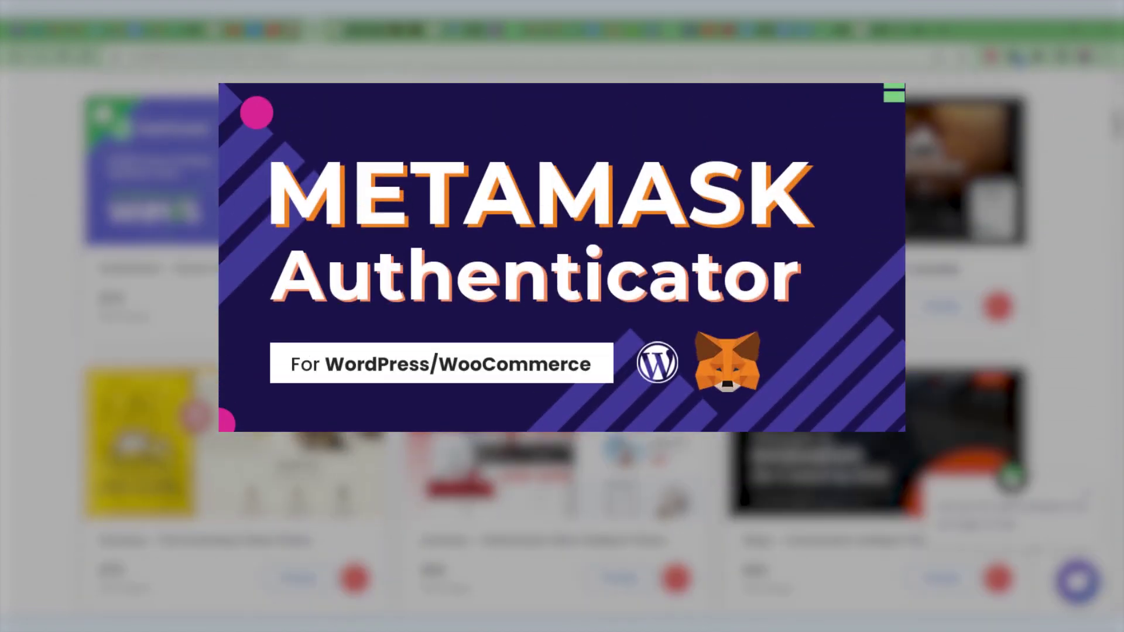
{"action": "scroll", "coordinate": [562, 351], "scroll_direction": "down", "scroll_amount": 10}
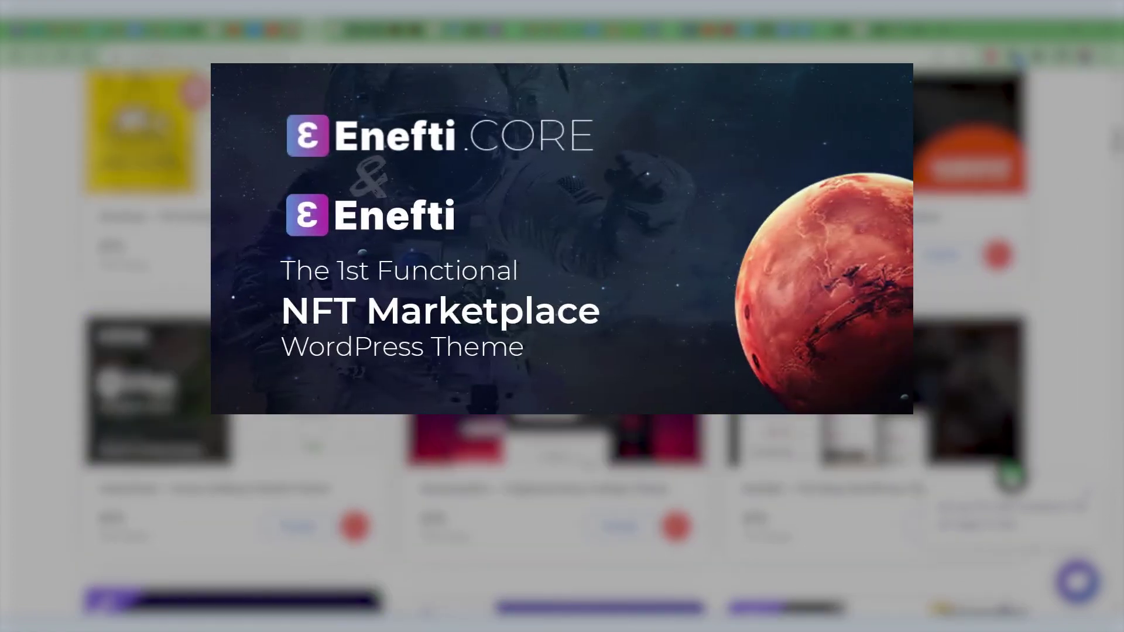
{"action": "scroll", "coordinate": [562, 352], "scroll_direction": "up", "scroll_amount": 3}
{"action": "scroll", "coordinate": [562, 352], "scroll_direction": "down", "scroll_amount": 6}
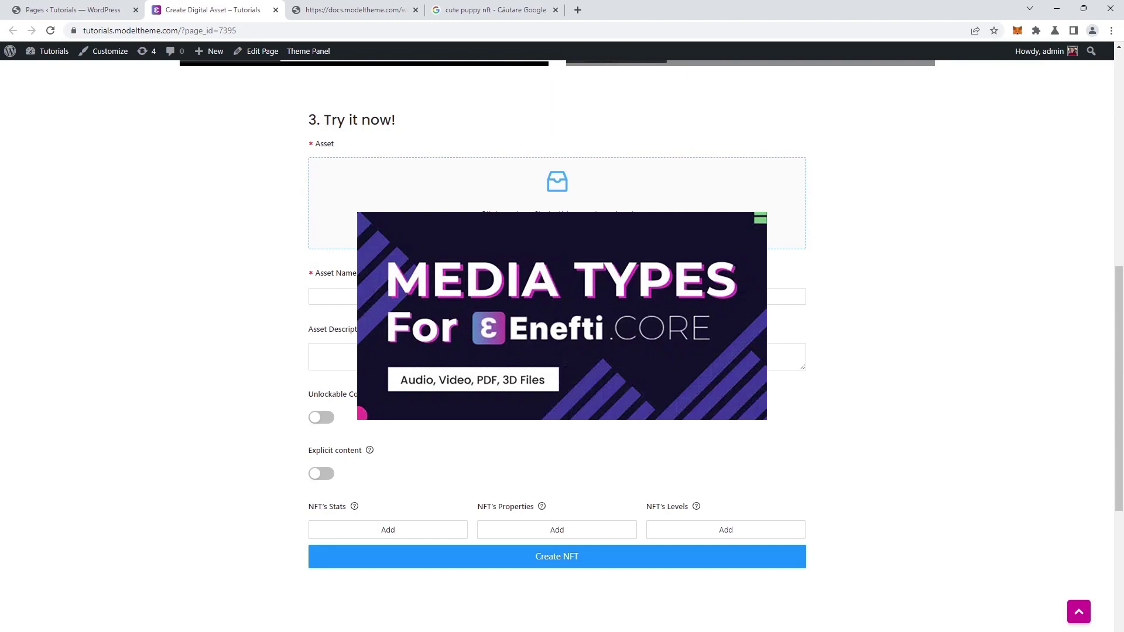
- Upload cute puppy.jpg from the Desktop video folder as the asset
{"action": "left_click", "coordinate": [553, 201]}
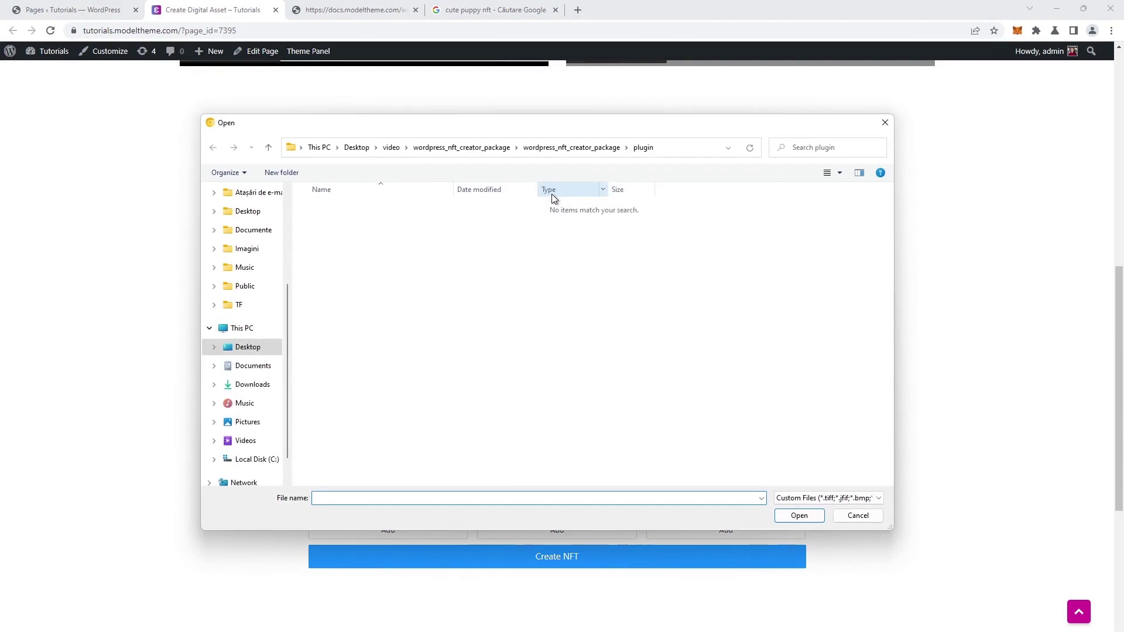
{"action": "left_click", "coordinate": [392, 148]}
{"action": "left_click", "coordinate": [351, 244]}
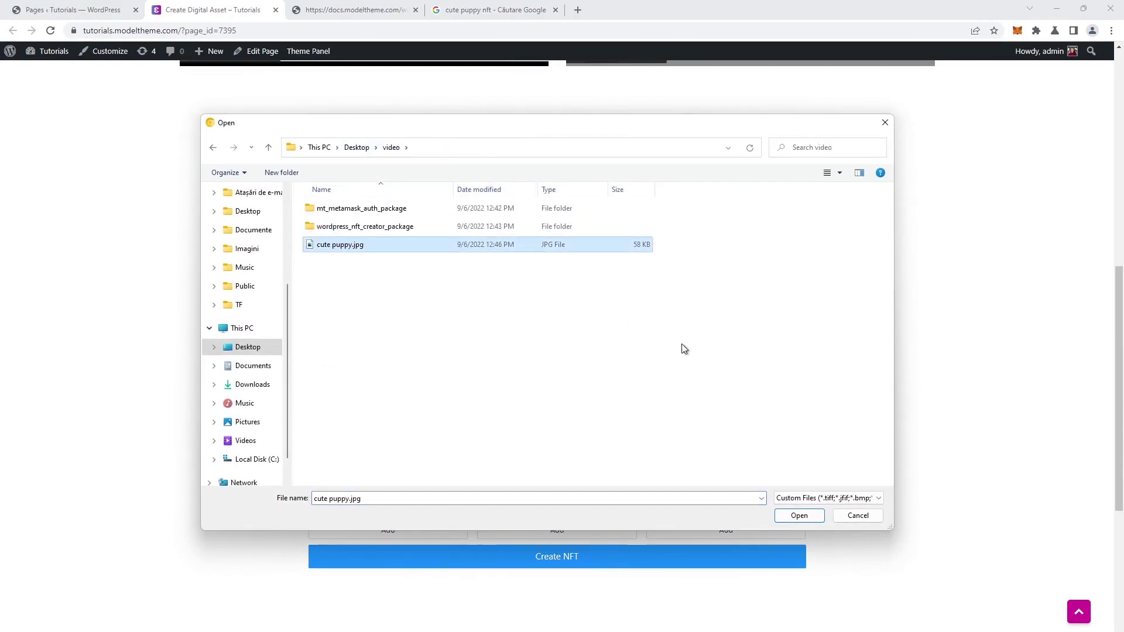
{"action": "left_click", "coordinate": [799, 515]}
- Name the asset 'Cute Puppy', describe it as 'Hi, i am a puppy!', and add a level row
{"action": "left_click", "coordinate": [388, 334]}
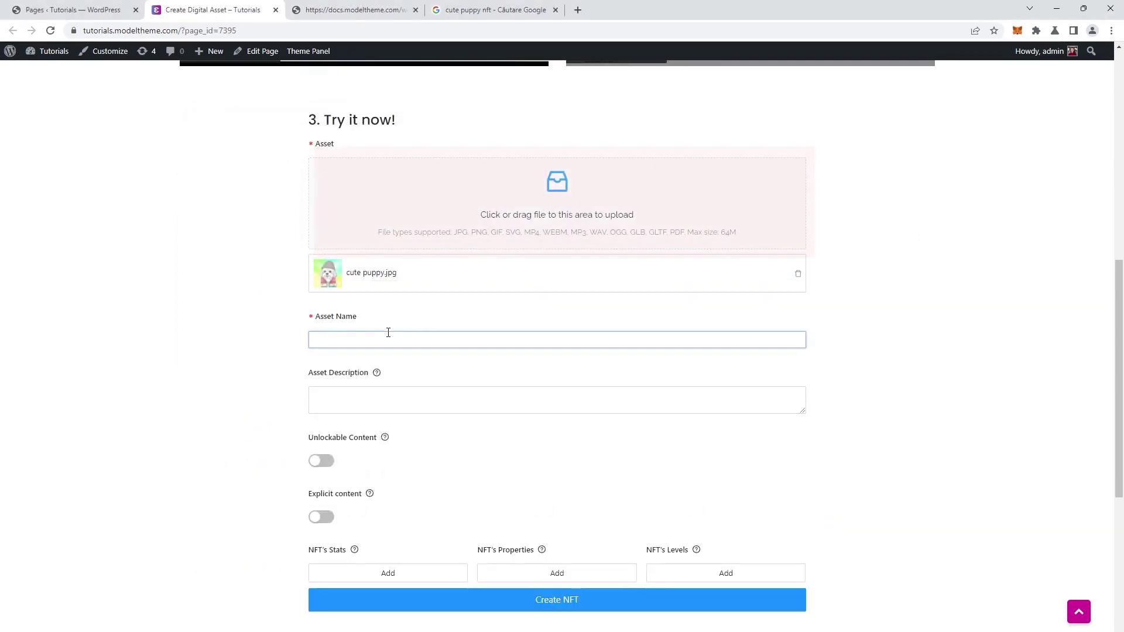
{"action": "type", "text": "Cute Pu"}
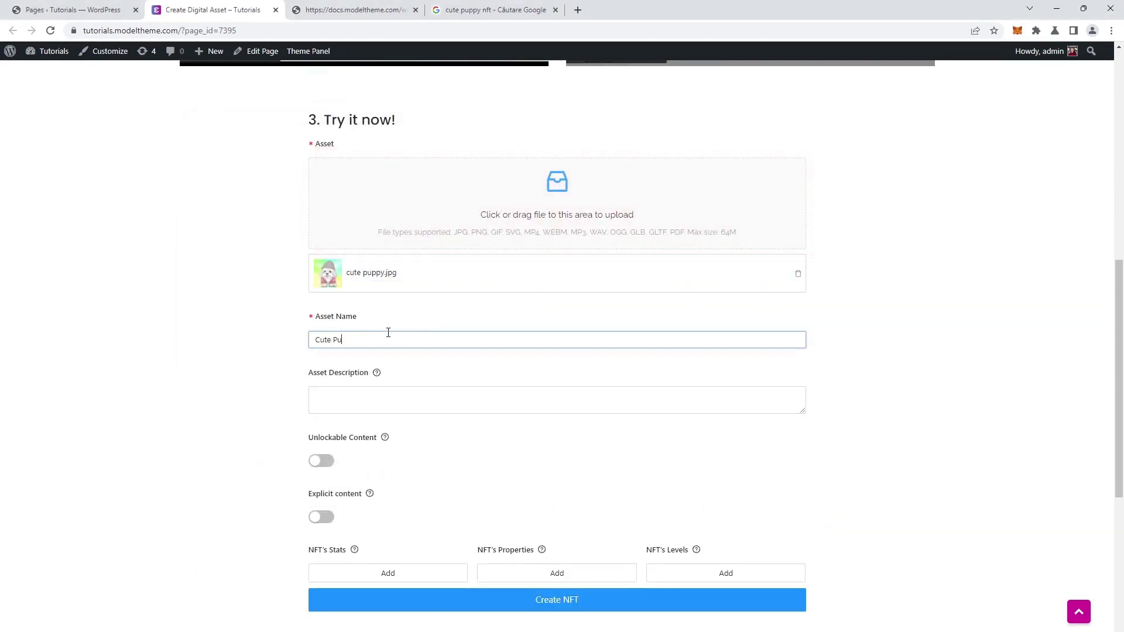
{"action": "type", "text": "ppy"}
{"action": "left_click", "coordinate": [396, 392]}
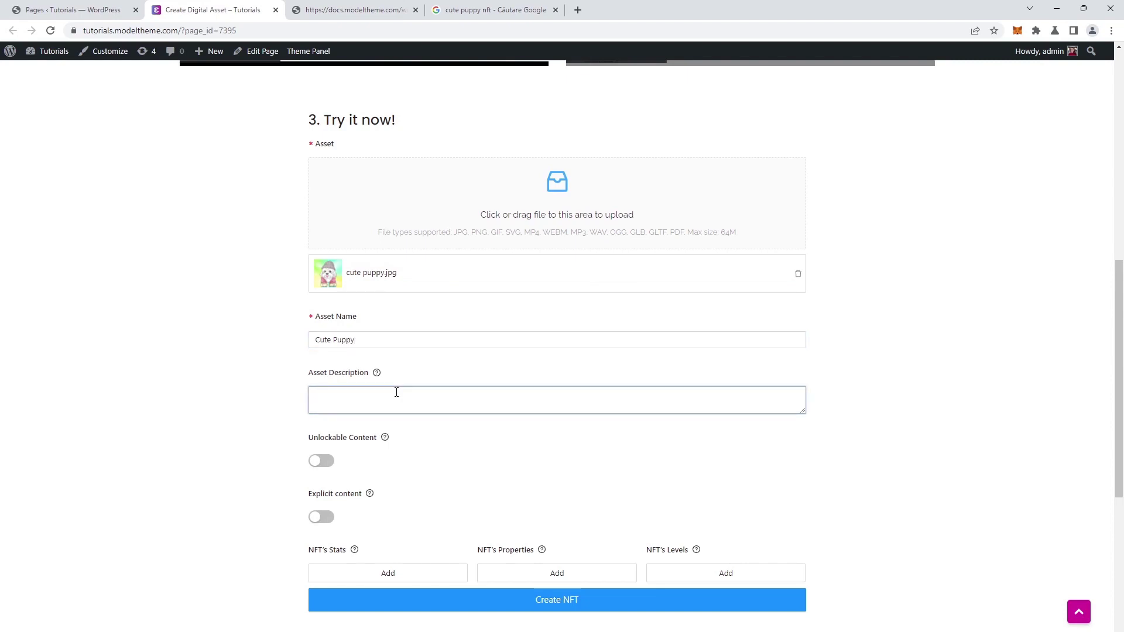
{"action": "type", "text": "Hi, im"}
{"action": "key", "text": "BackSpace"}
{"action": "type", "text": "am a puppy!"}
{"action": "scroll", "coordinate": [445, 527], "scroll_direction": "down", "scroll_amount": 1}
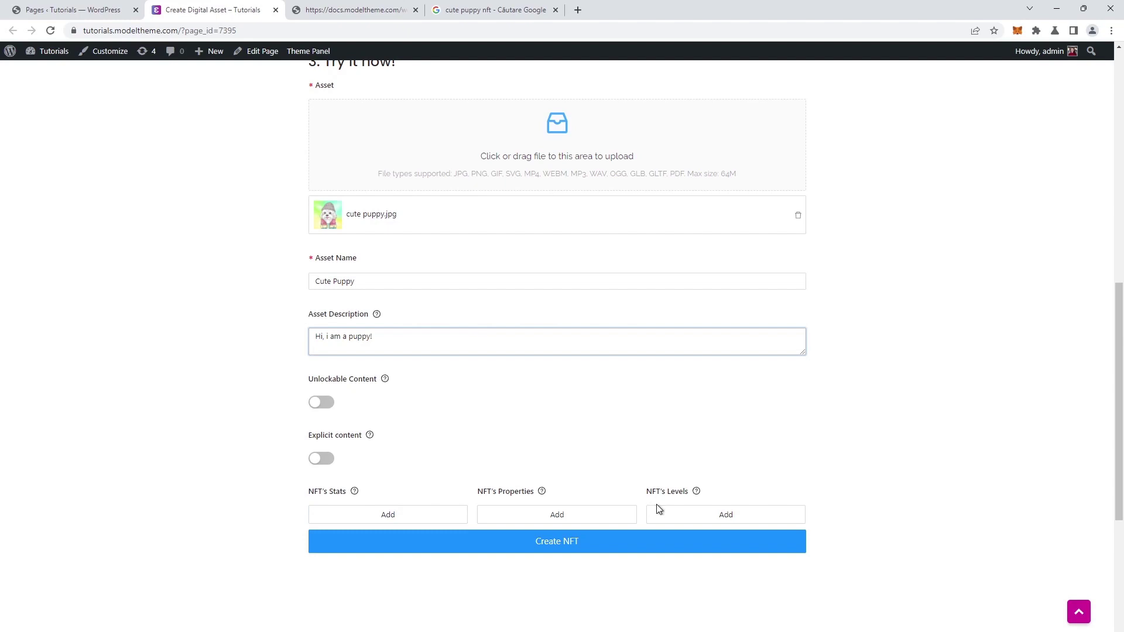
{"action": "left_click", "coordinate": [661, 510]}
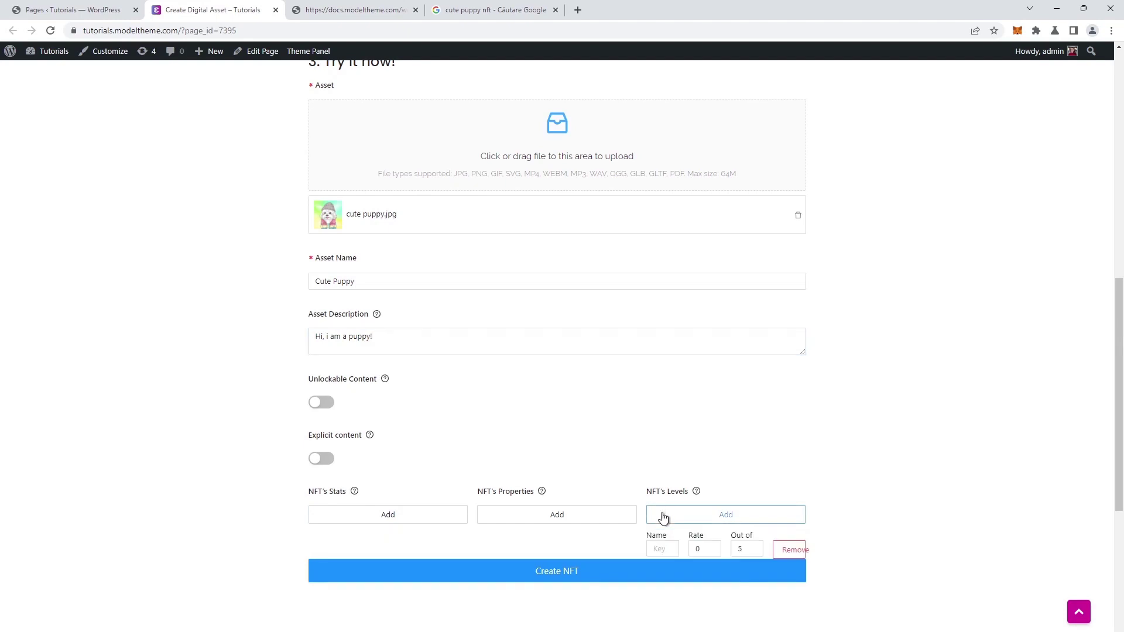
- Set the level name to Cuteness with a rate of 3
{"action": "type", "text": "Cuteness"}
{"action": "left_click", "coordinate": [716, 550]}
{"action": "type", "text": "3"}
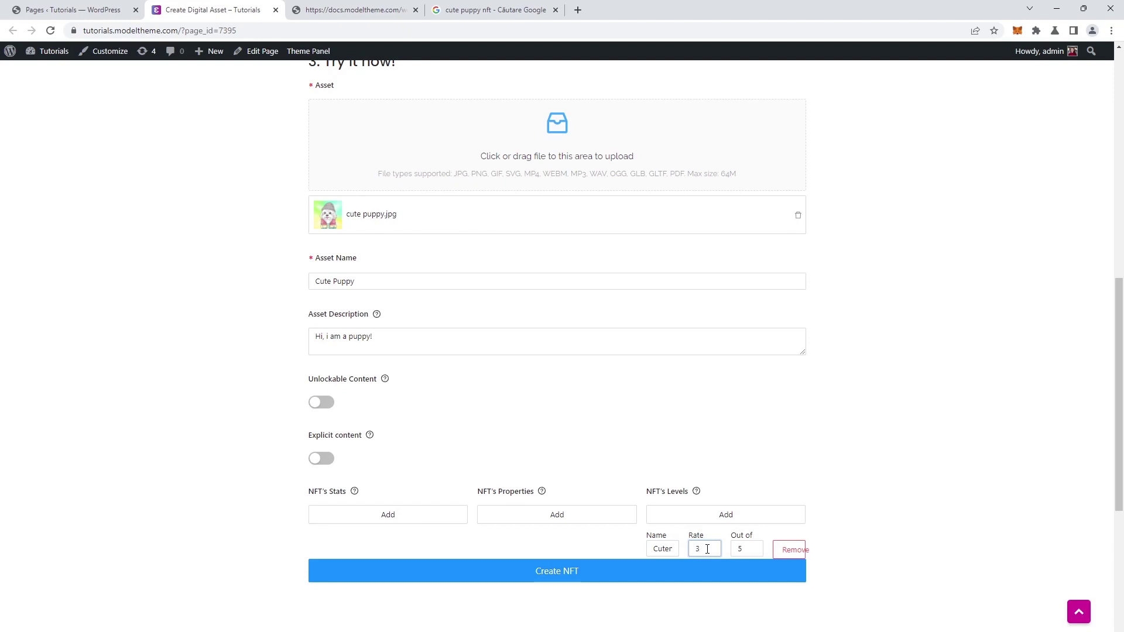
- Add a Beanie property with value Yes and submit the form to mint
{"action": "left_click", "coordinate": [579, 519]}
{"action": "left_click", "coordinate": [502, 550]}
{"action": "type", "text": "Beanie"}
{"action": "left_click", "coordinate": [546, 548]}
{"action": "type", "text": "Yes"}
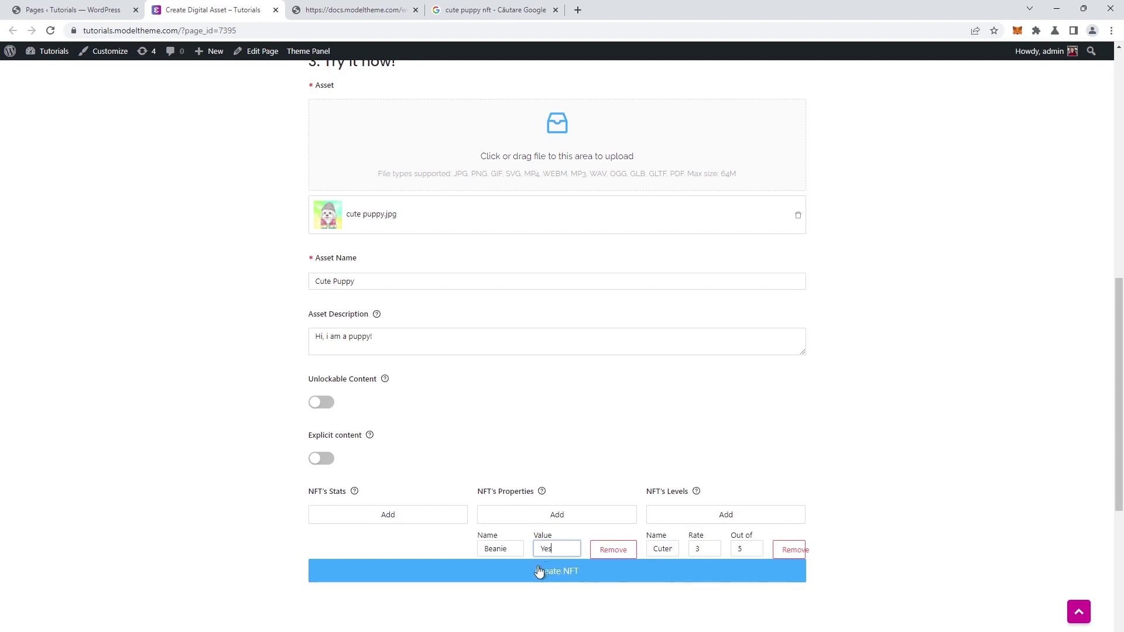
{"action": "left_click", "coordinate": [545, 573]}
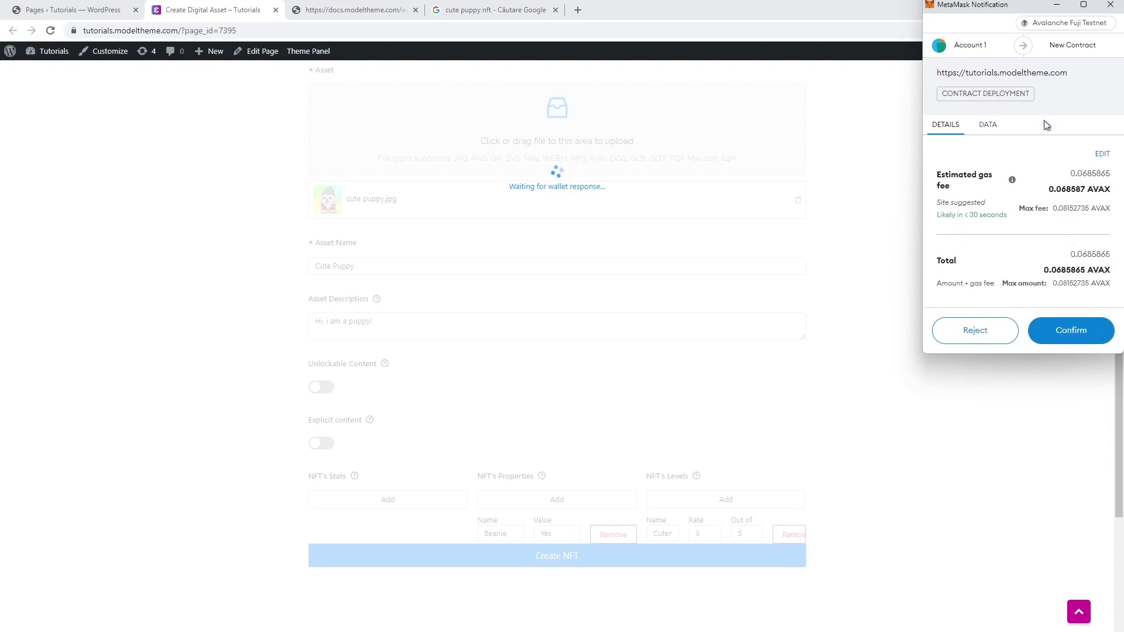
- Approve the contract deployment and second MetaMask transaction, then open the new Cute Puppy page
{"action": "left_click", "coordinate": [1071, 327]}
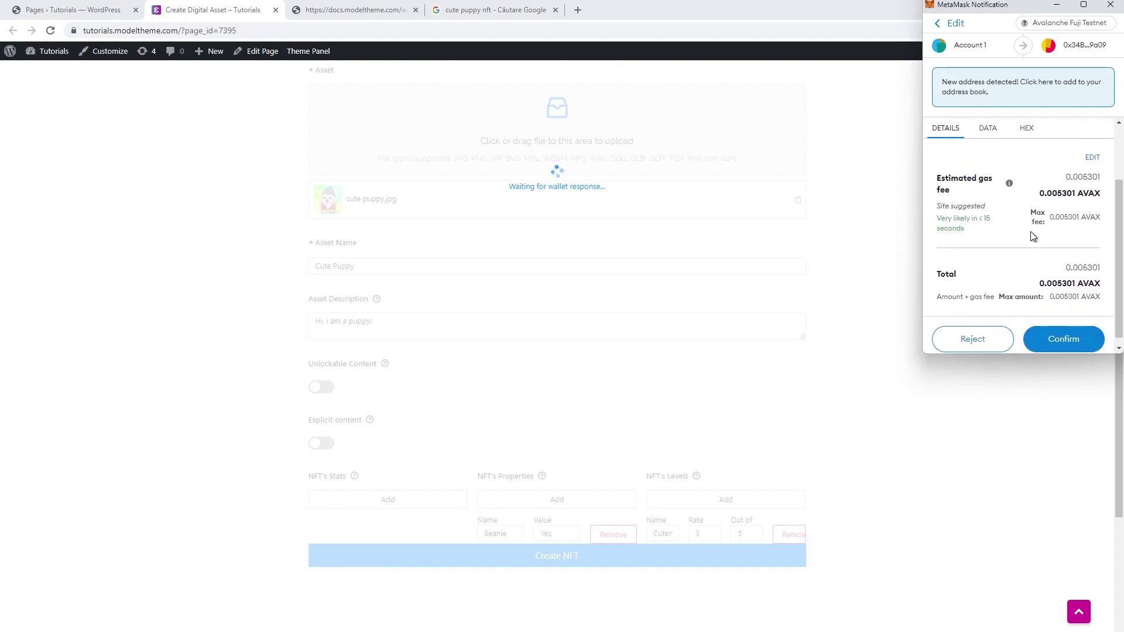
{"action": "scroll", "coordinate": [1057, 237], "scroll_direction": "down", "scroll_amount": 3}
{"action": "left_click", "coordinate": [1064, 329]}
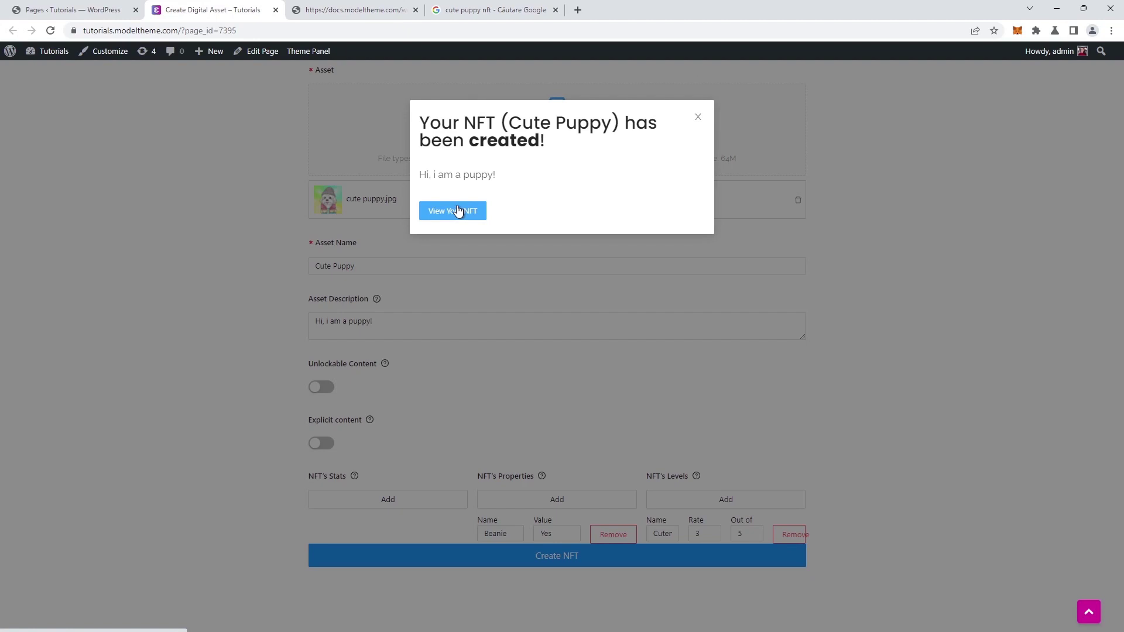
{"action": "left_click", "coordinate": [458, 210]}
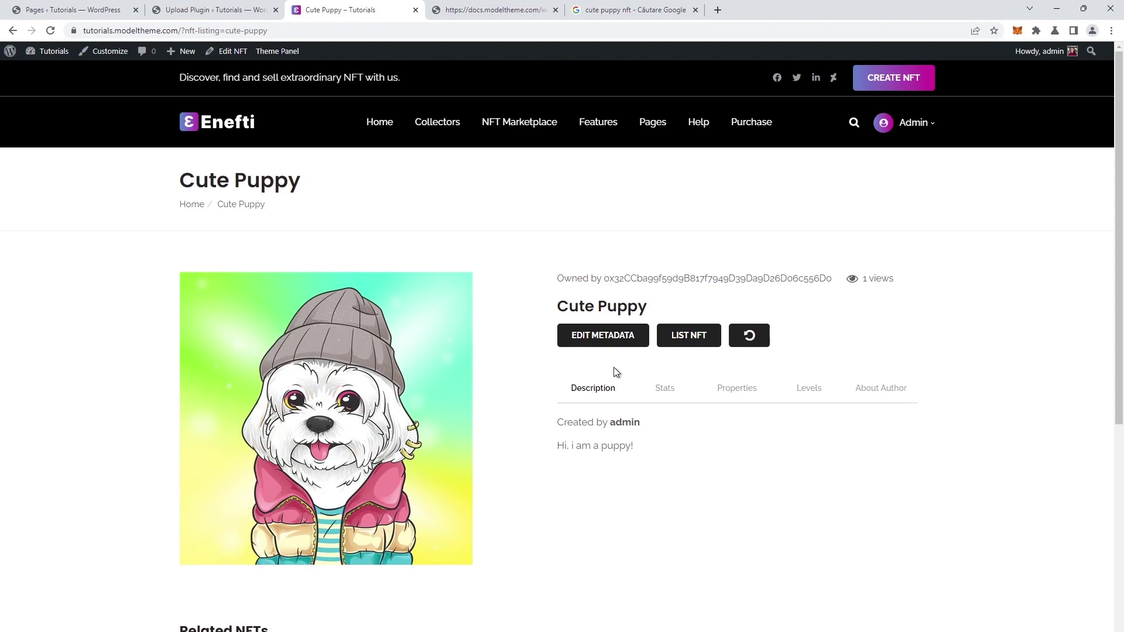
- Try LIST NFT on the Cute Puppy page, which returns a Page not found error
{"action": "left_click", "coordinate": [695, 342]}
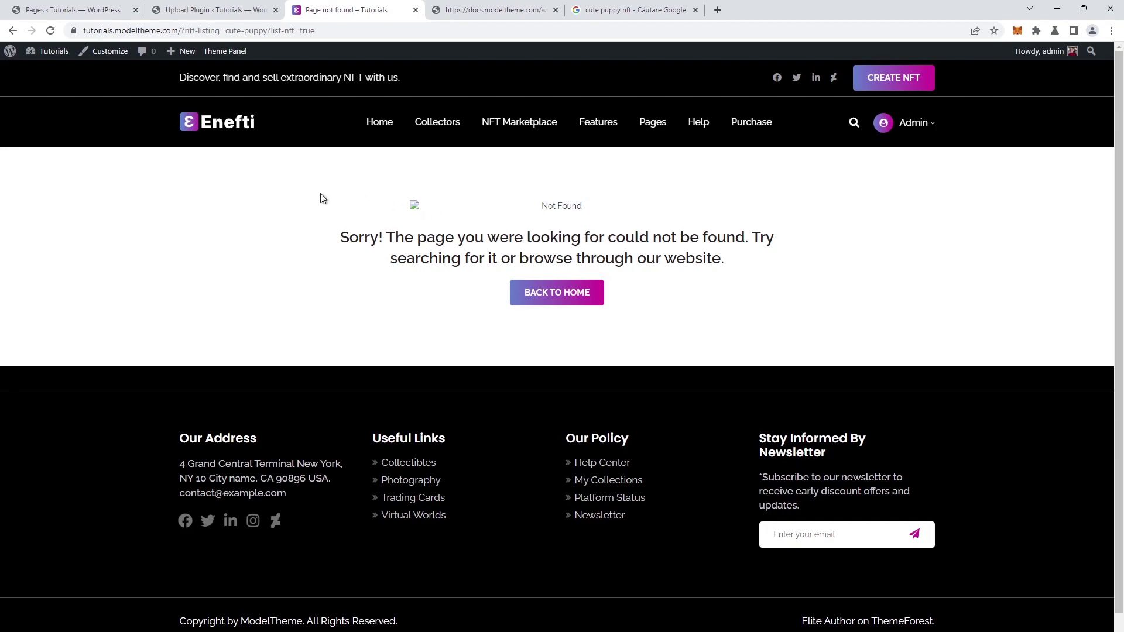
- Switch WordPress permalinks to Post name and save the change
{"action": "left_click", "coordinate": [73, 10]}
{"action": "scroll", "coordinate": [49, 456], "scroll_direction": "down", "scroll_amount": 1}
{"action": "scroll", "coordinate": [49, 456], "scroll_direction": "down", "scroll_amount": 2}
{"action": "mouse_move", "coordinate": [46, 514]}
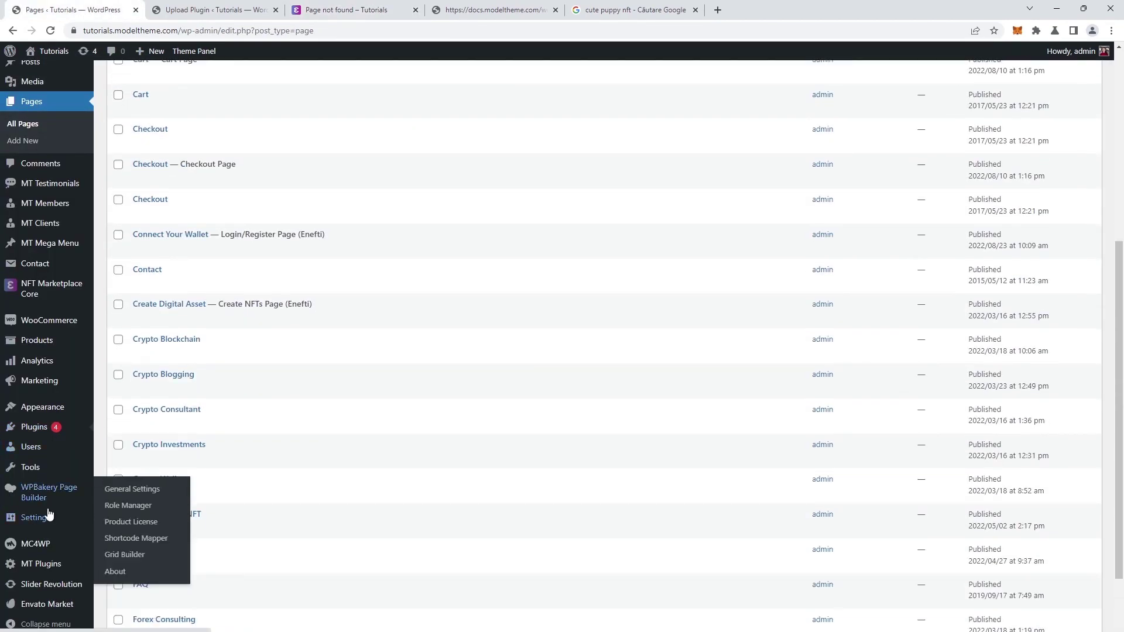
{"action": "left_click", "coordinate": [133, 574]}
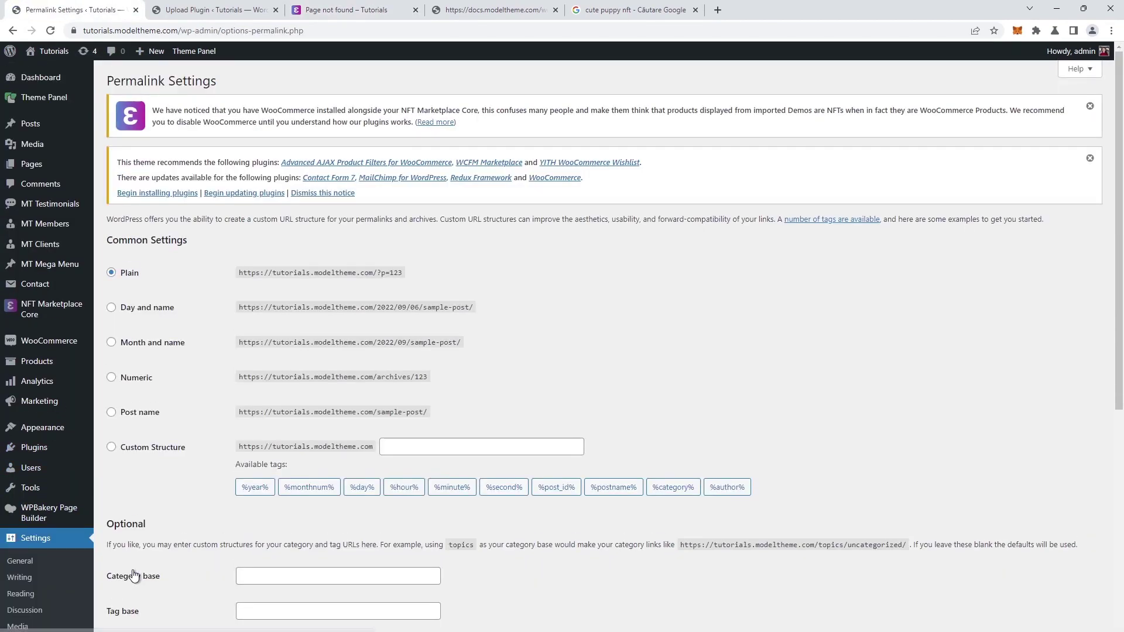
{"action": "left_click", "coordinate": [138, 411]}
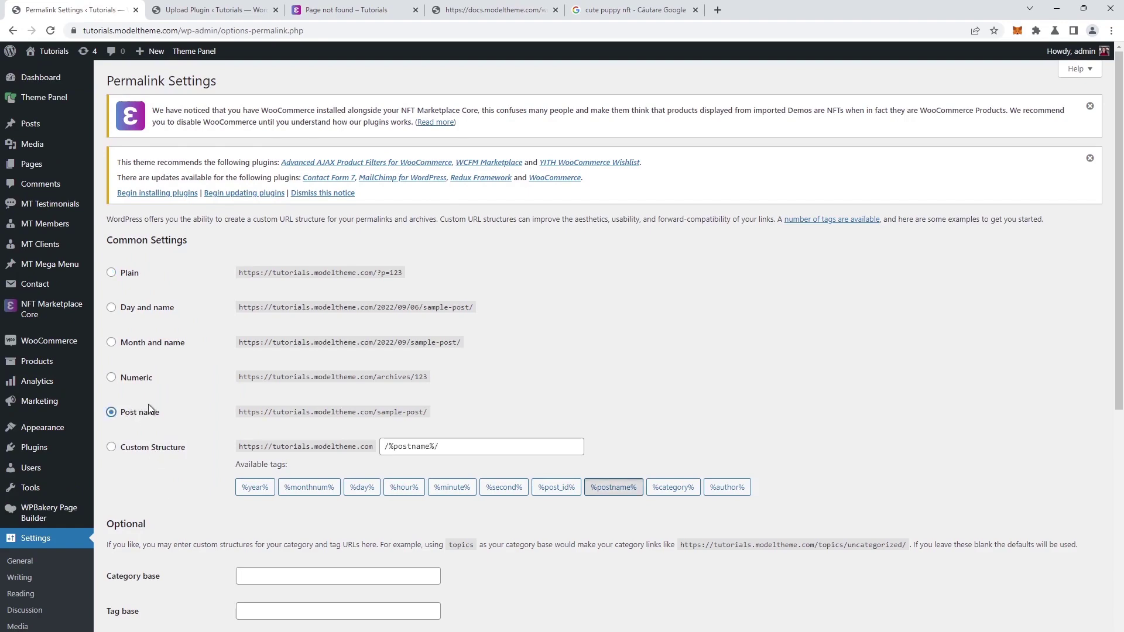
{"action": "scroll", "coordinate": [189, 395], "scroll_direction": "down", "scroll_amount": 4}
{"action": "scroll", "coordinate": [188, 394], "scroll_direction": "down", "scroll_amount": 2}
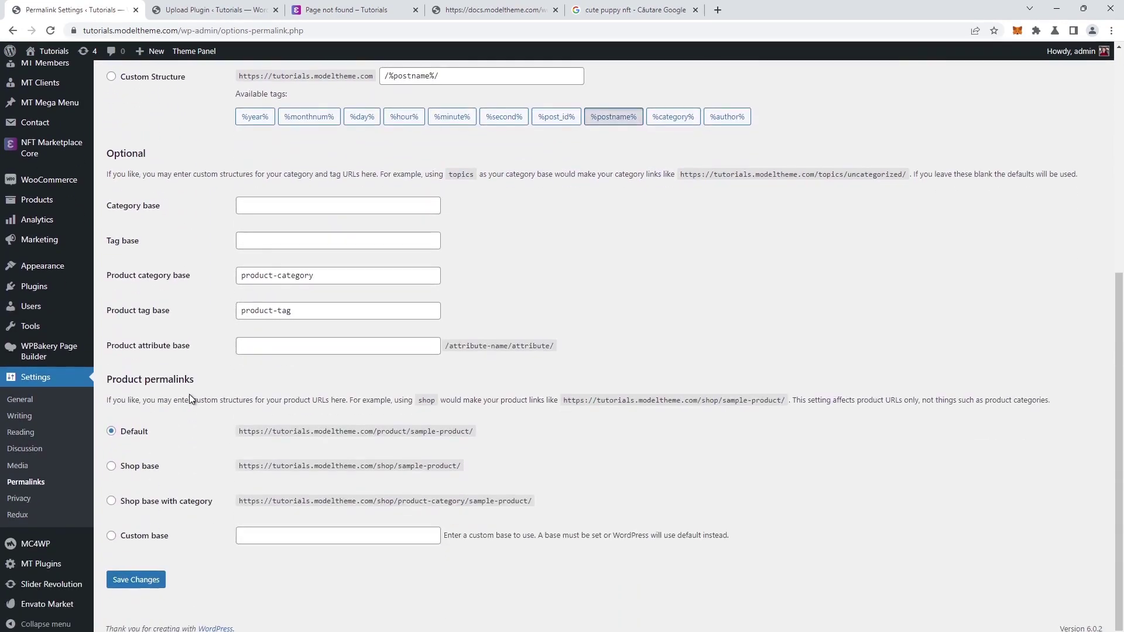
{"action": "left_click", "coordinate": [149, 579]}
- Replace '?nft-listing=' with 'nft/' in the error page's address and reload it
{"action": "left_click", "coordinate": [351, 9]}
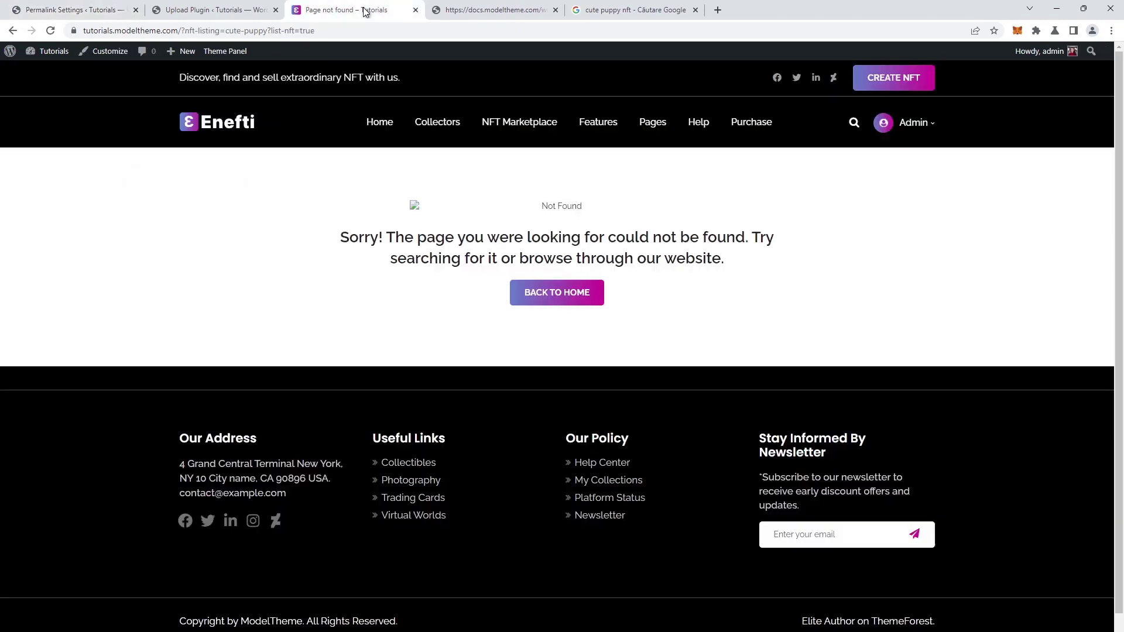
{"action": "left_click_drag", "start_coordinate": [252, 32], "coordinate": [341, 32]}
{"action": "left_click", "coordinate": [252, 32]}
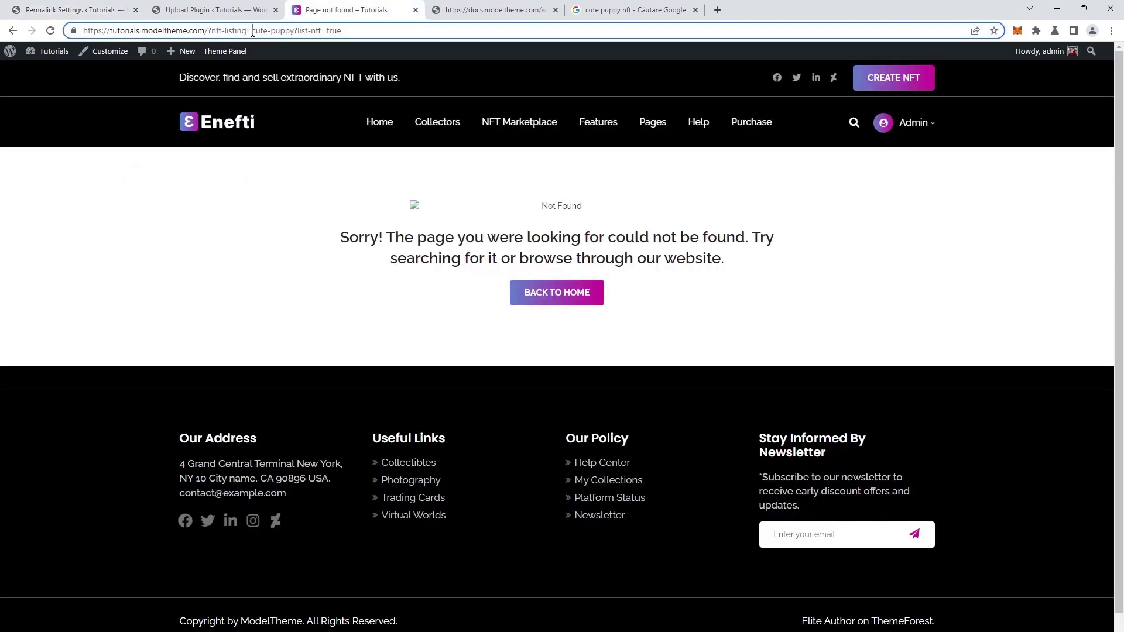
{"action": "left_click_drag", "start_coordinate": [252, 32], "coordinate": [210, 34]}
{"action": "type", "text": "nft/"}
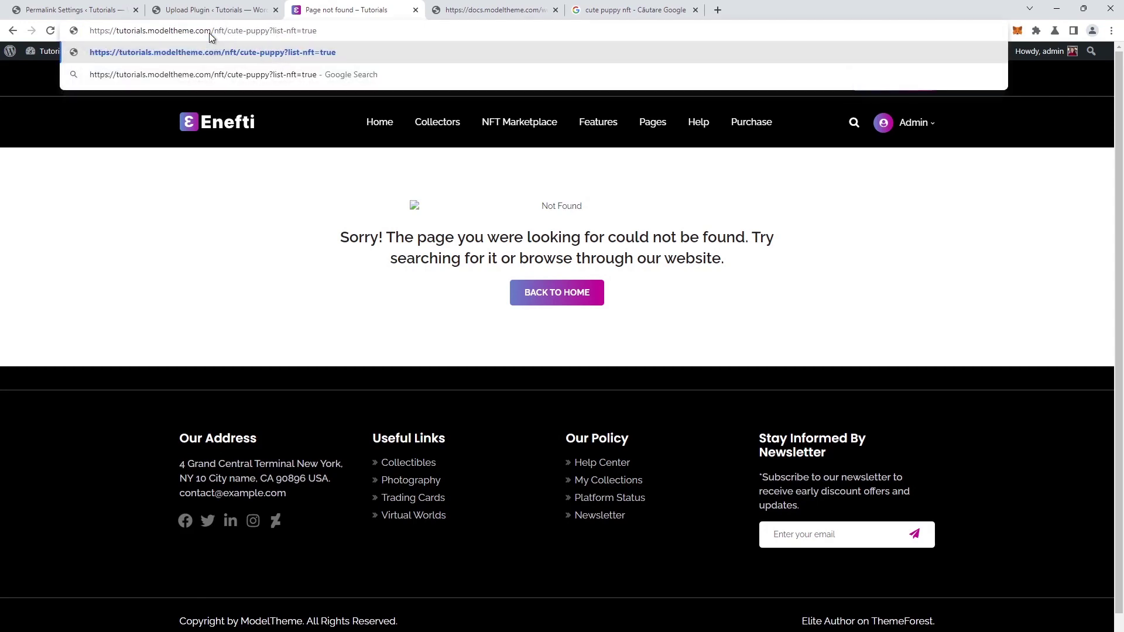
{"action": "key", "text": "Return"}
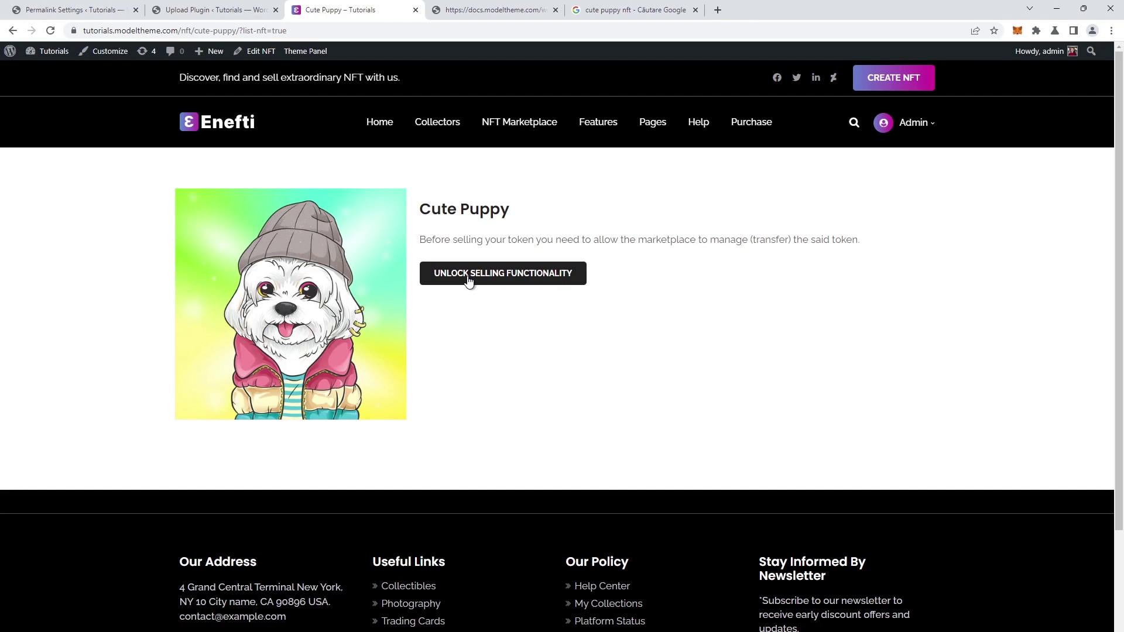
- Unlock selling for Cute Puppy by approving the marketplace permission in MetaMask
{"action": "left_click", "coordinate": [500, 277]}
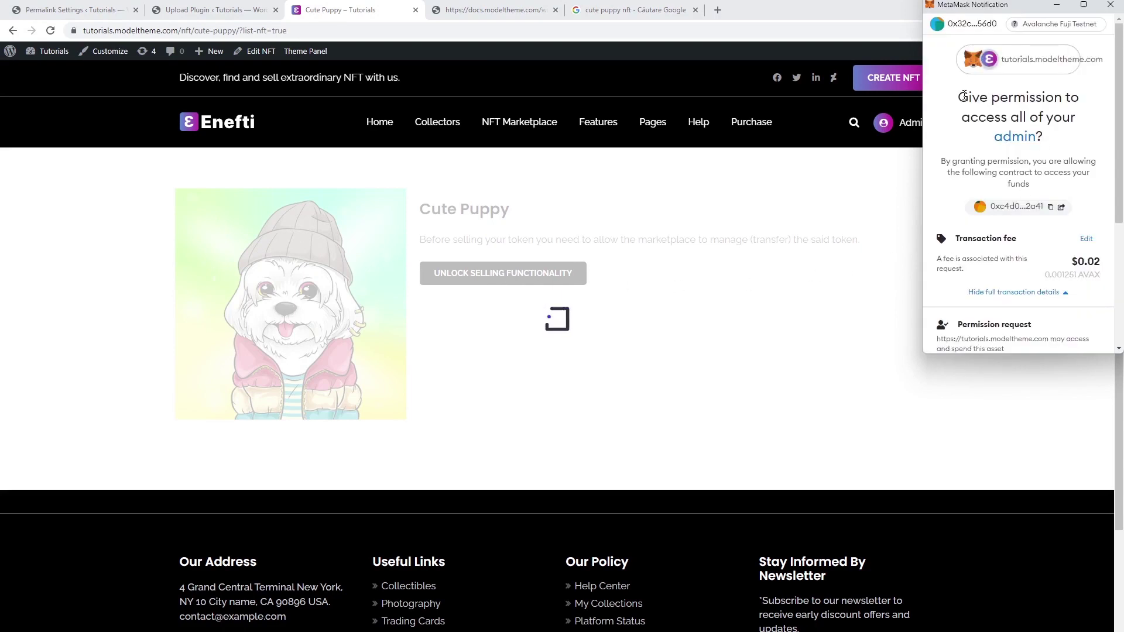
{"action": "left_click_drag", "start_coordinate": [961, 97], "coordinate": [1100, 146]}
{"action": "scroll", "coordinate": [1010, 170], "scroll_direction": "down", "scroll_amount": 2}
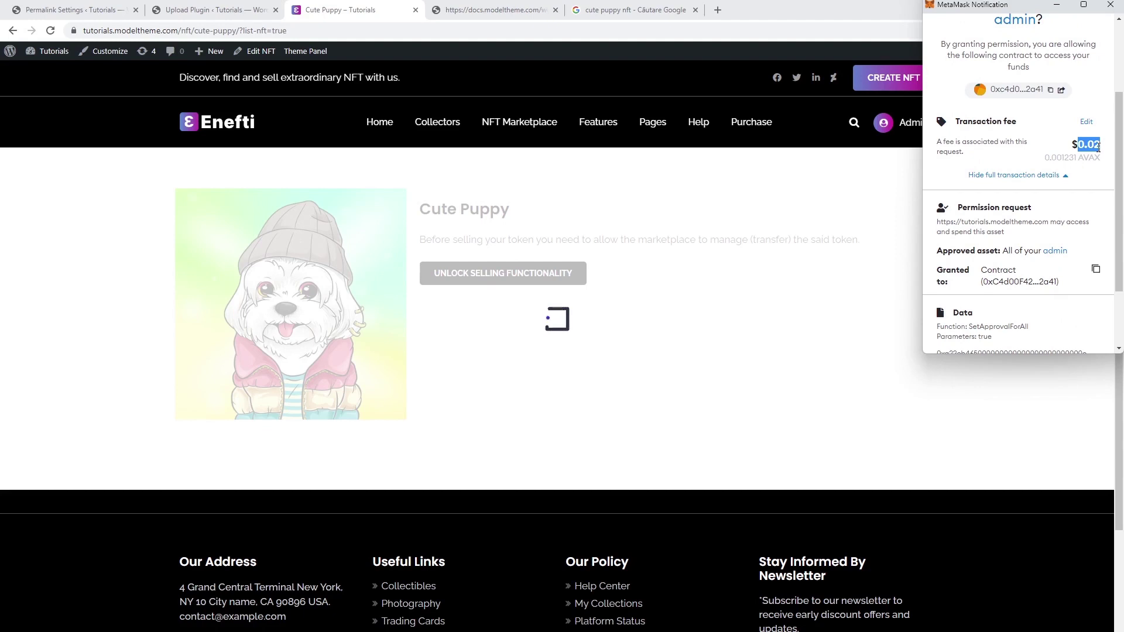
{"action": "scroll", "coordinate": [1094, 146], "scroll_direction": "down", "scroll_amount": 2}
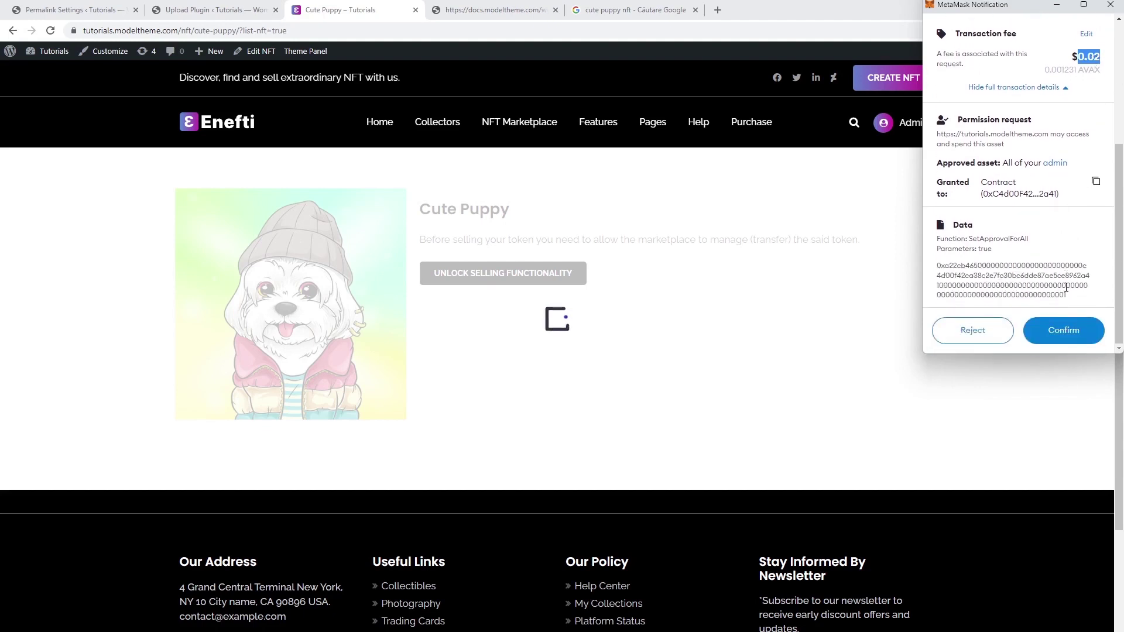
{"action": "left_click", "coordinate": [1064, 329]}
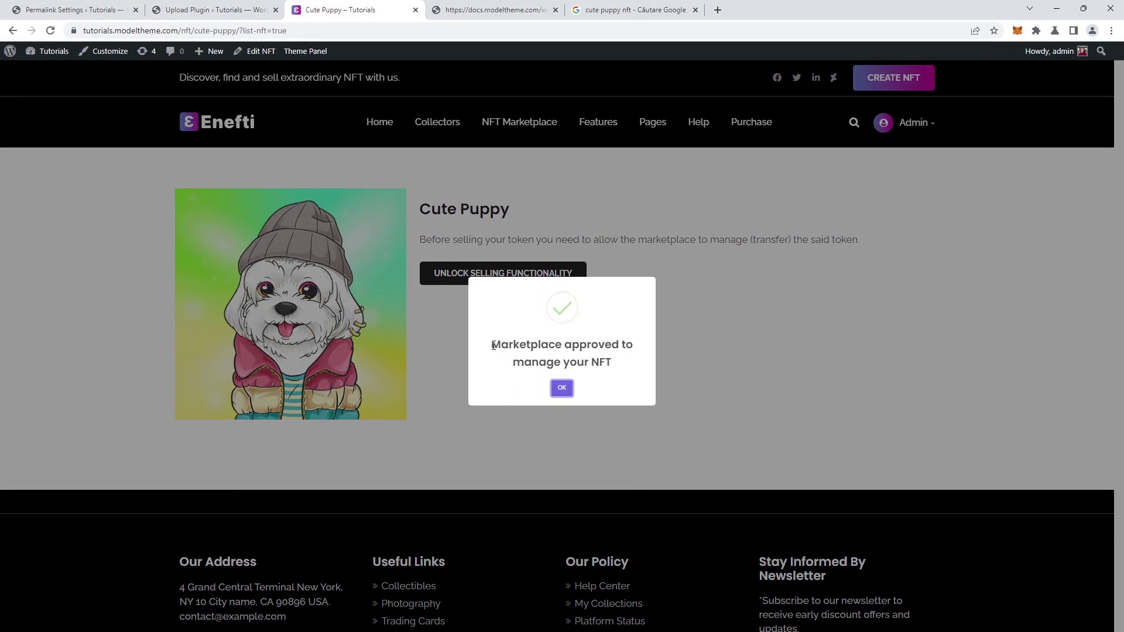
{"action": "left_click_drag", "start_coordinate": [492, 345], "coordinate": [623, 366]}
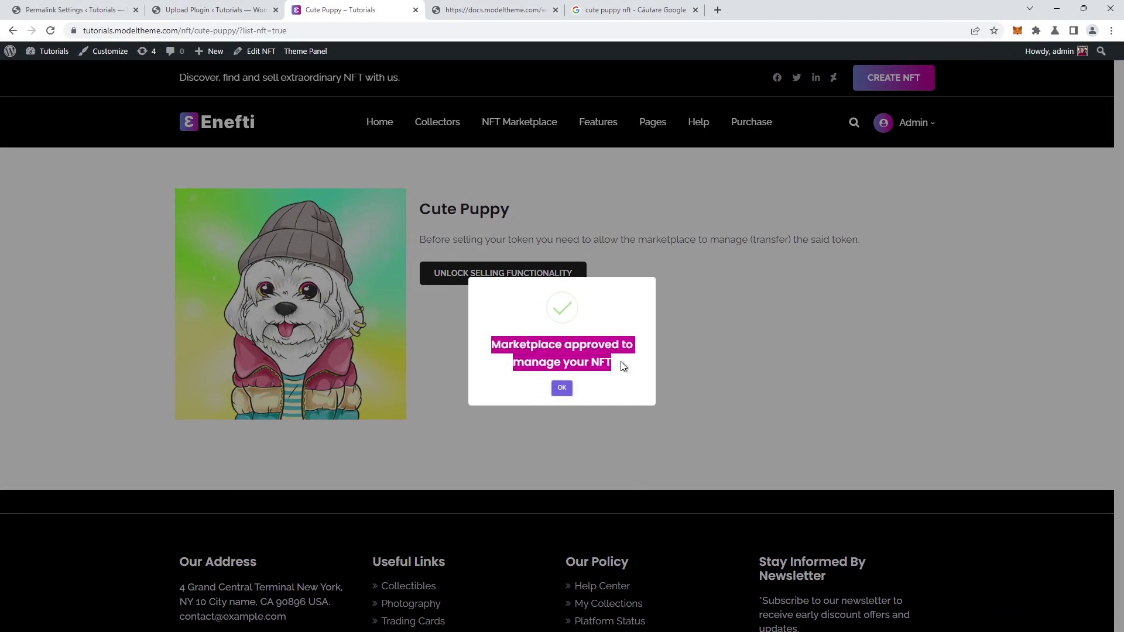
{"action": "left_click", "coordinate": [562, 388]}
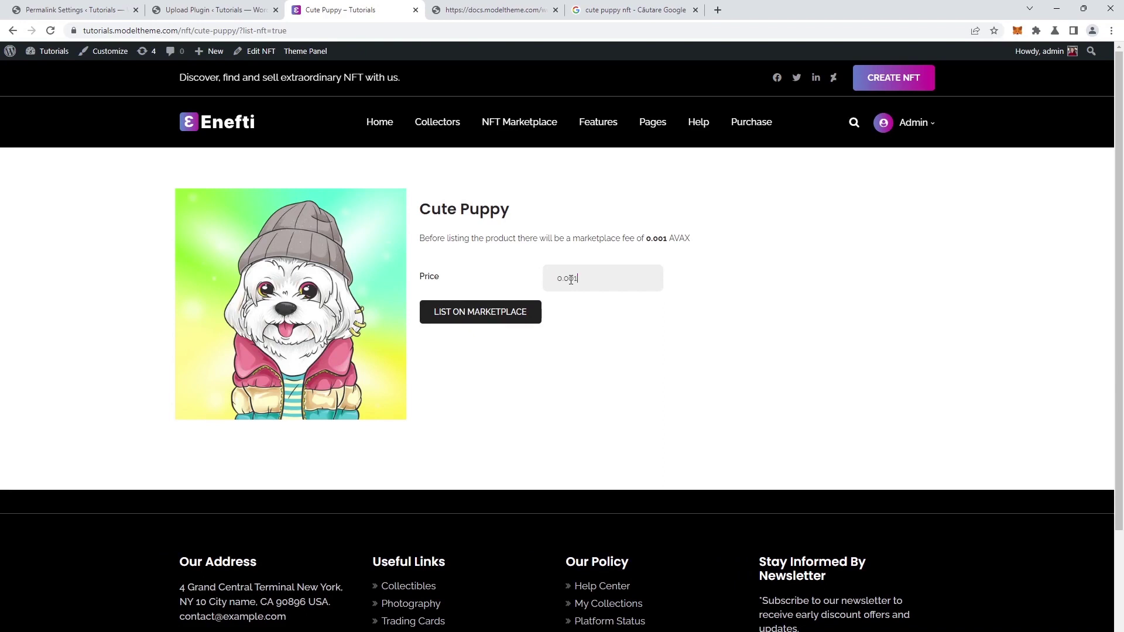
- List Cute Puppy on the marketplace at 0.001 AVAX, confirming the wallet transaction
{"action": "left_click", "coordinate": [500, 315]}
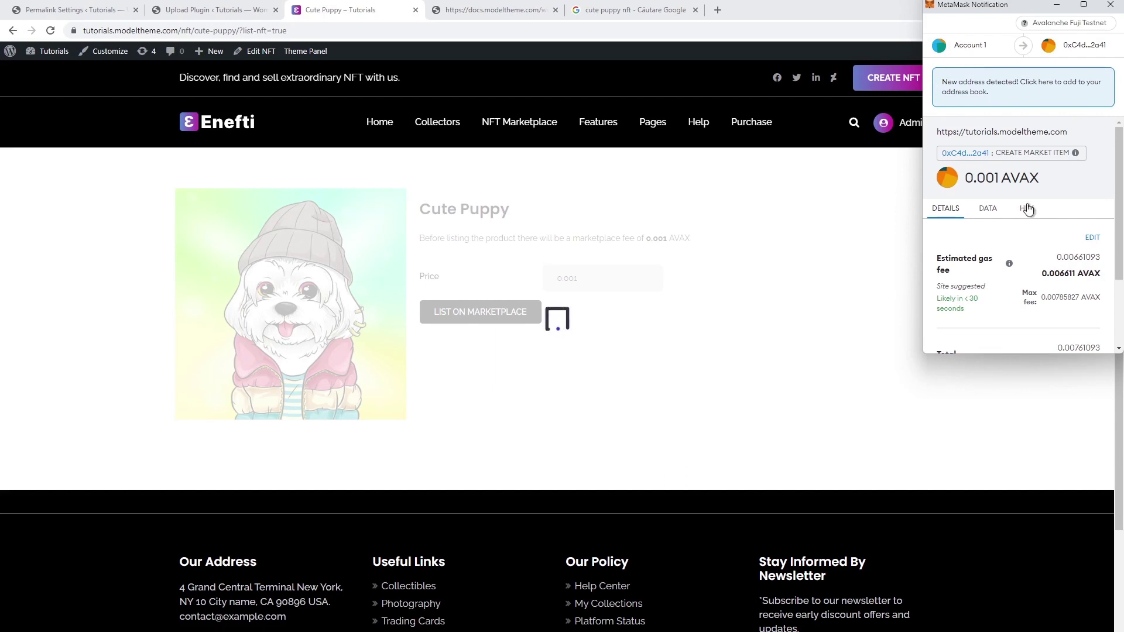
{"action": "double_click", "coordinate": [990, 180]}
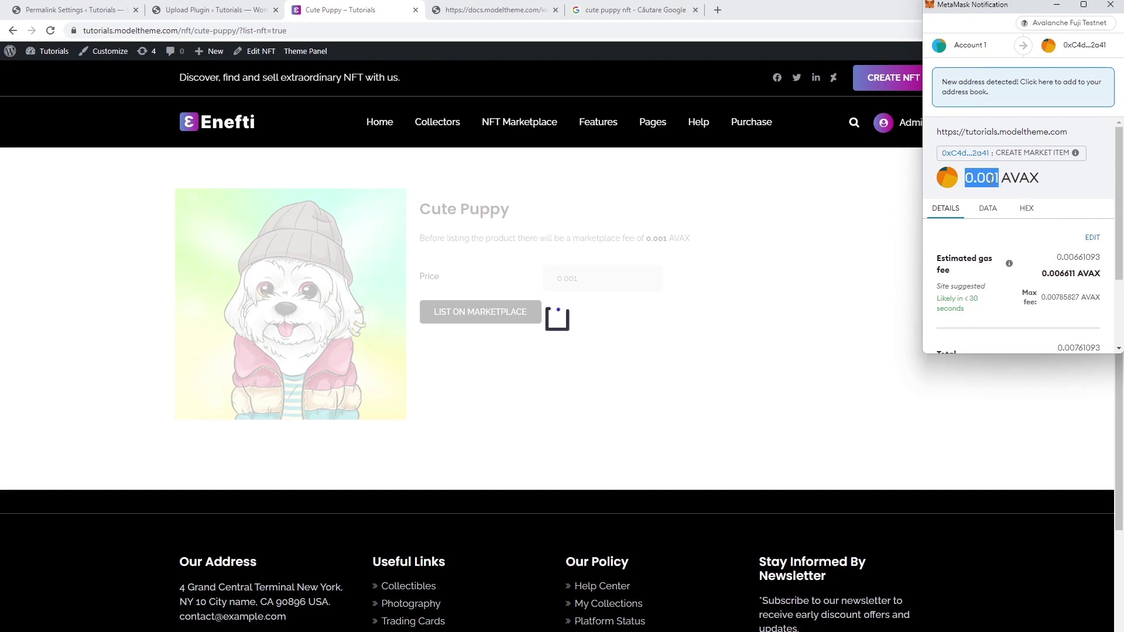
{"action": "scroll", "coordinate": [1051, 273], "scroll_direction": "down", "scroll_amount": 3}
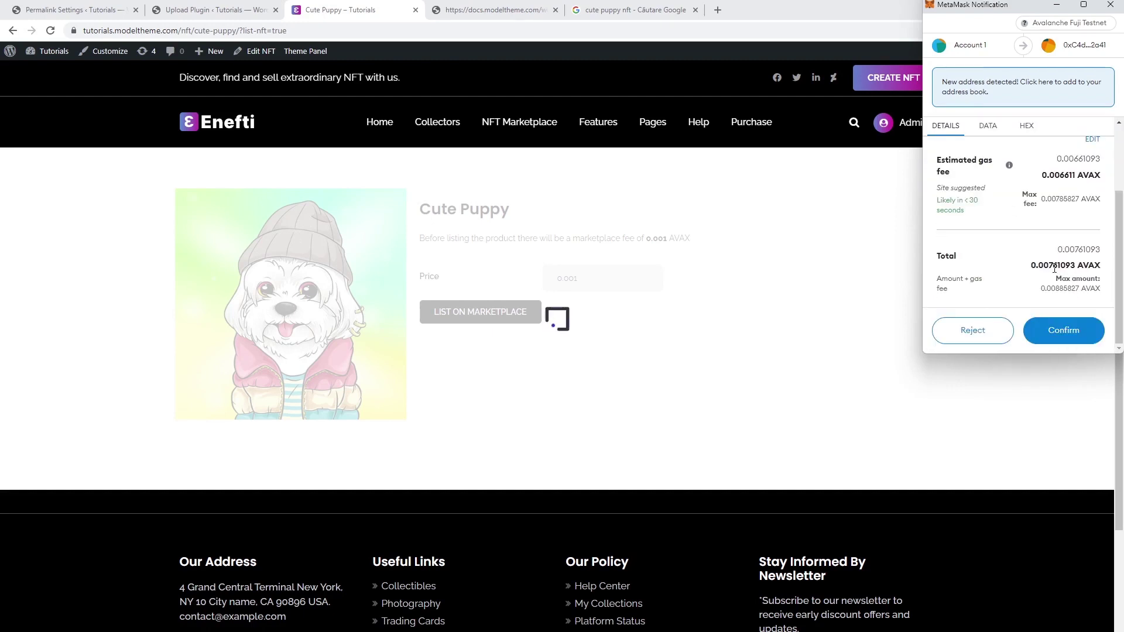
{"action": "left_click", "coordinate": [1065, 329]}
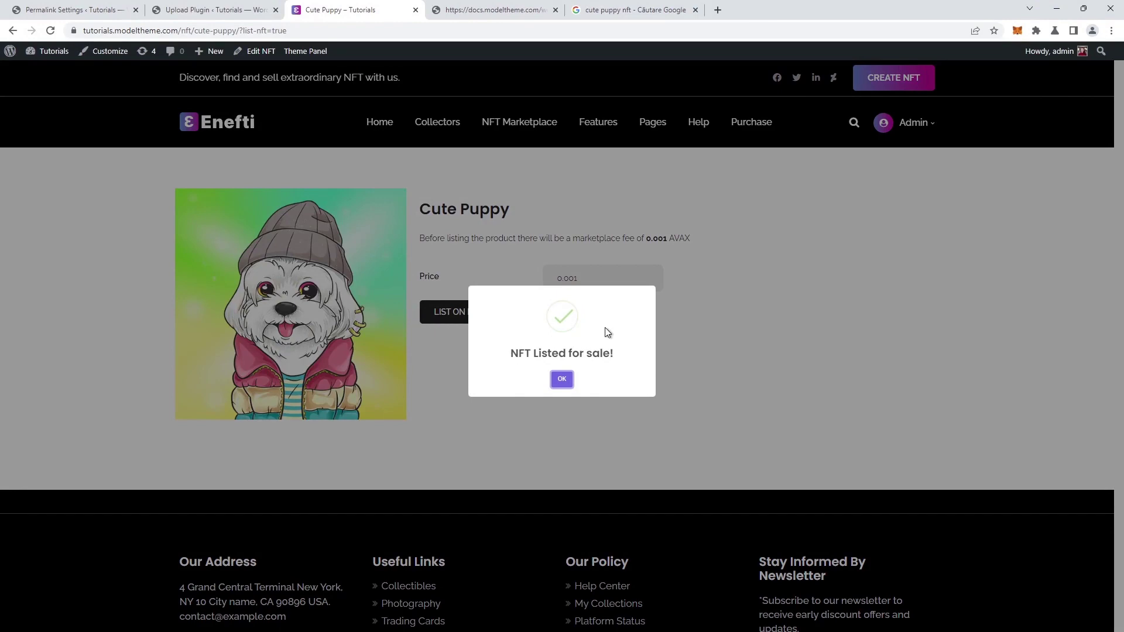
{"action": "left_click", "coordinate": [562, 380]}
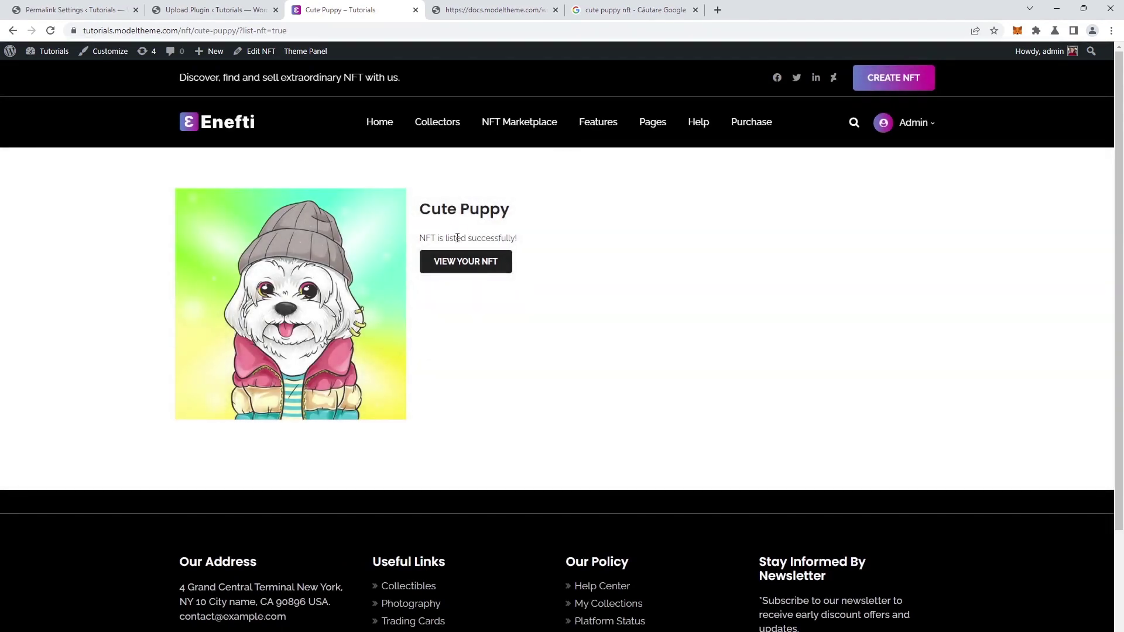
{"action": "triple_click", "coordinate": [467, 238]}
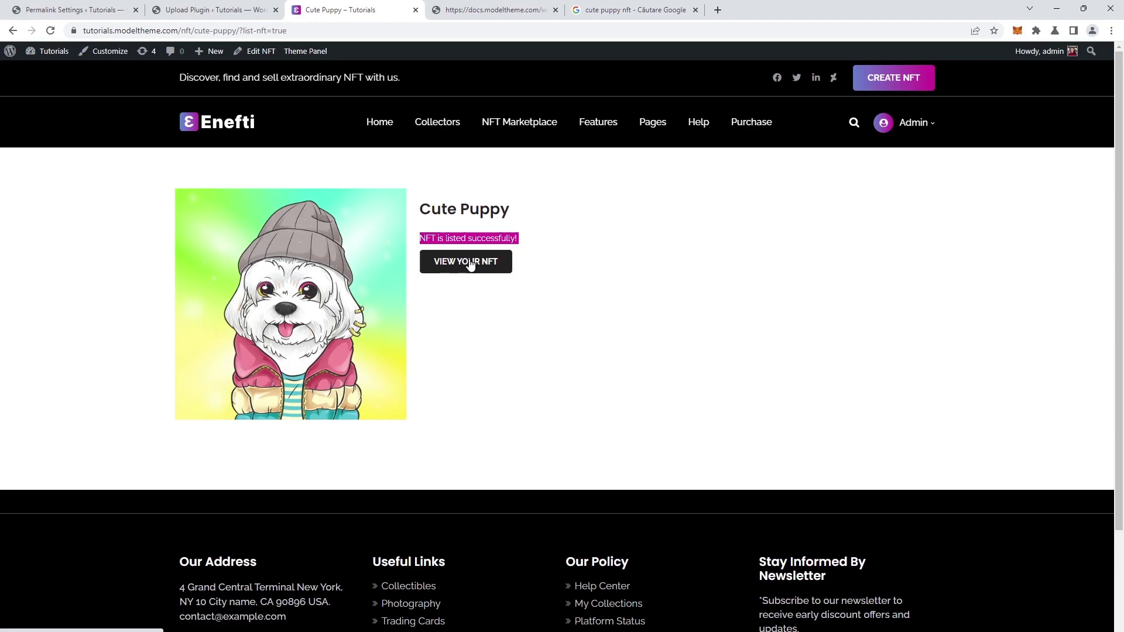
- Open the Cute Puppy page and purchase it for 0.001 AVAX, confirming in MetaMask
{"action": "left_click", "coordinate": [470, 264]}
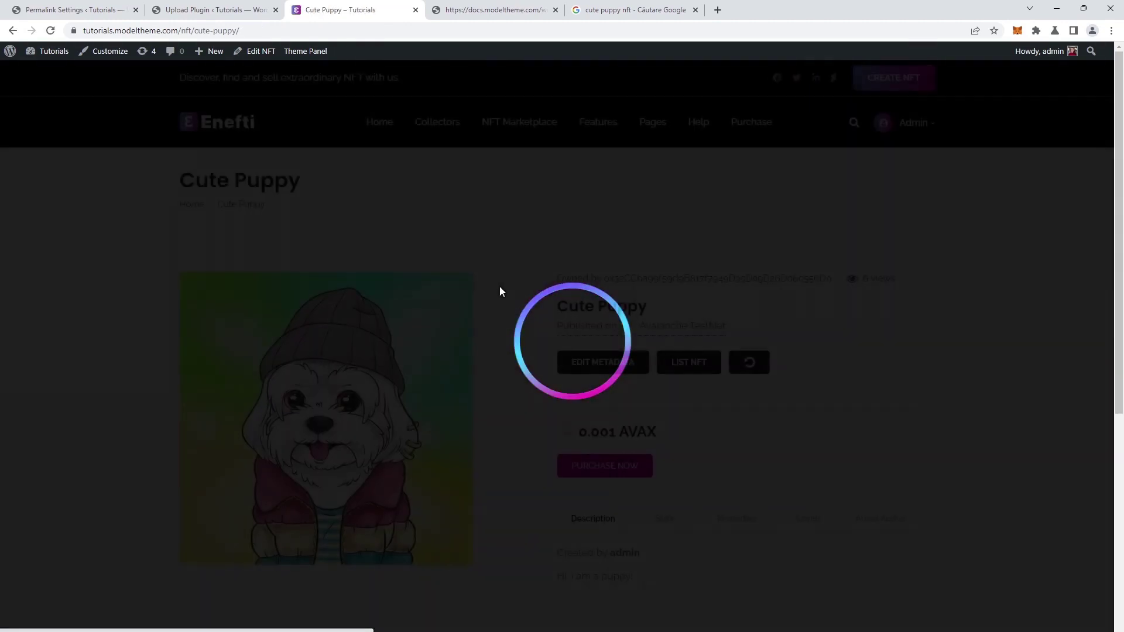
{"action": "scroll", "coordinate": [509, 284], "scroll_direction": "down", "scroll_amount": 2}
{"action": "scroll", "coordinate": [541, 340], "scroll_direction": "up", "scroll_amount": 1}
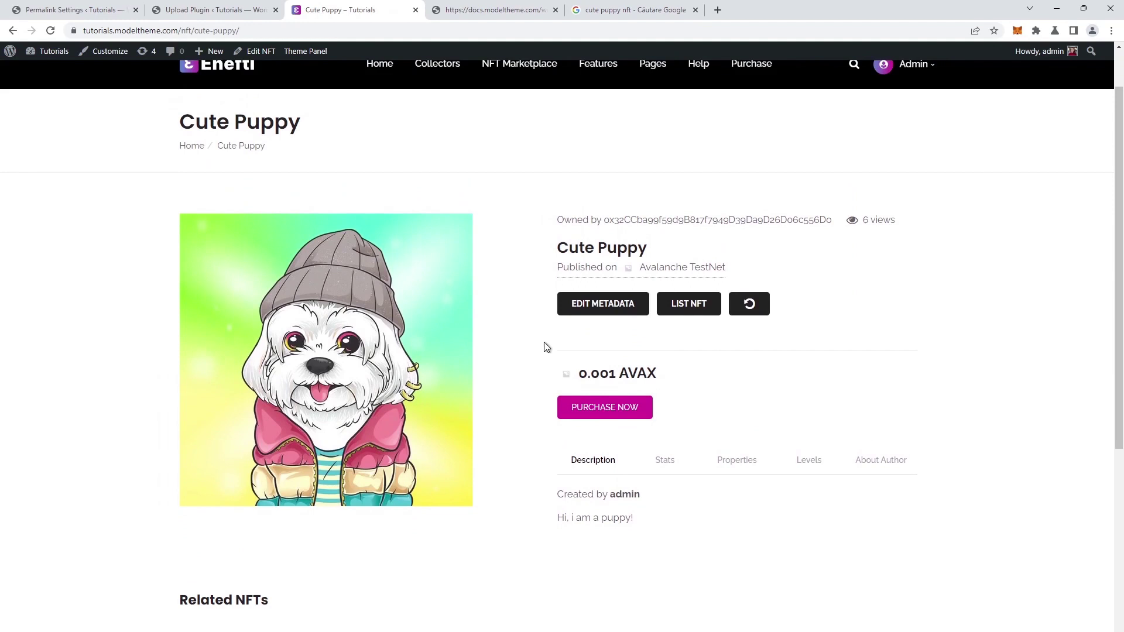
{"action": "left_click_drag", "start_coordinate": [579, 373], "coordinate": [656, 375]}
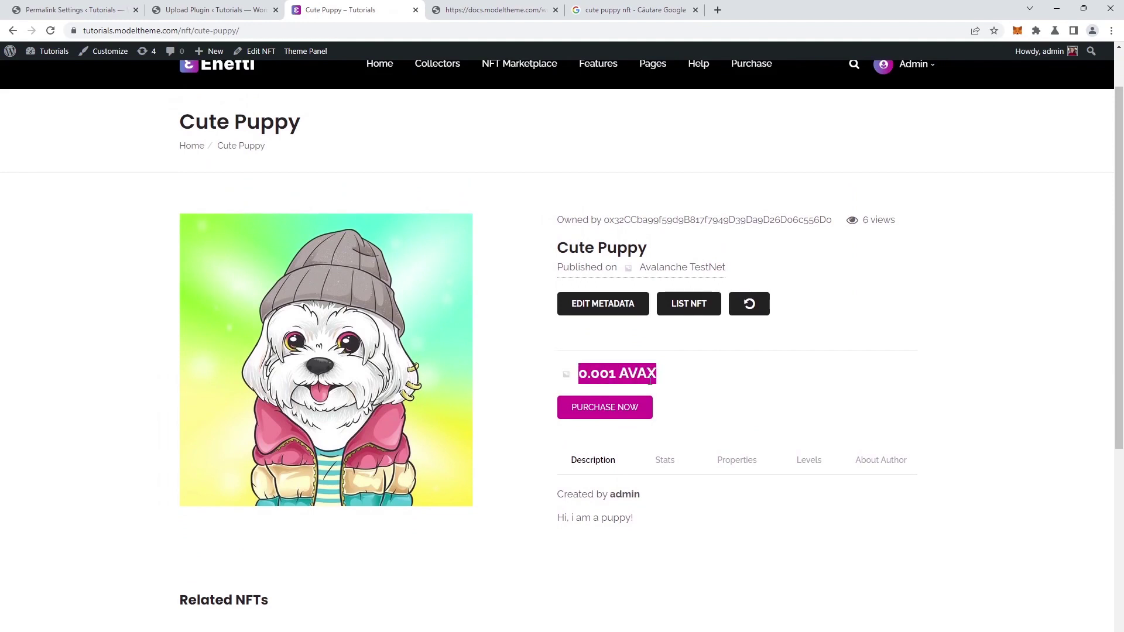
{"action": "left_click", "coordinate": [622, 409]}
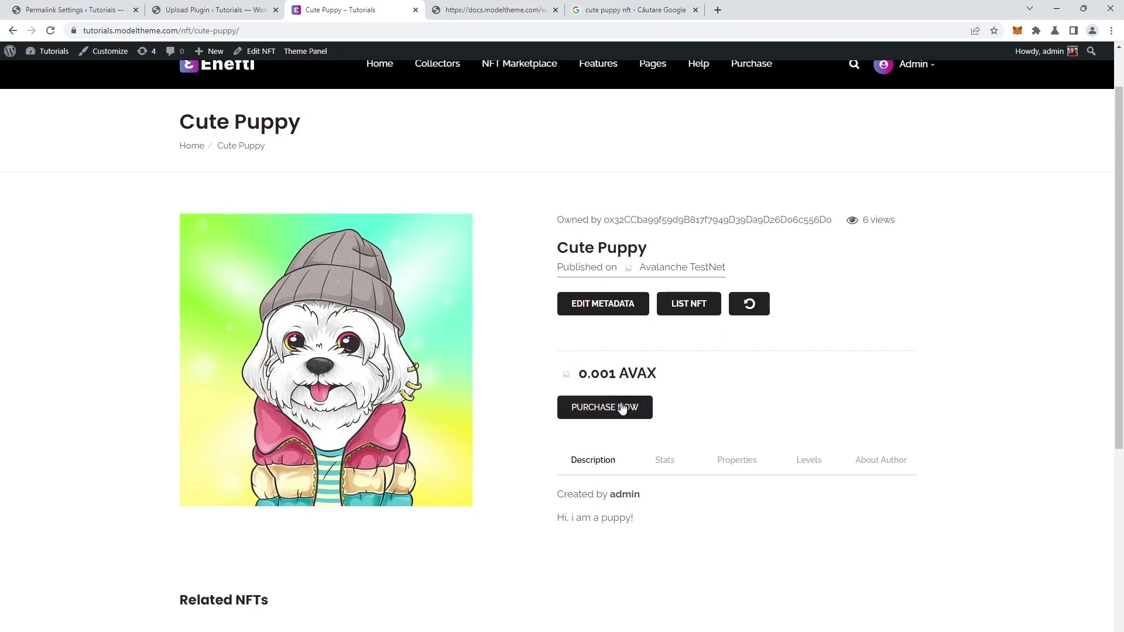
{"action": "left_click", "coordinate": [615, 409]}
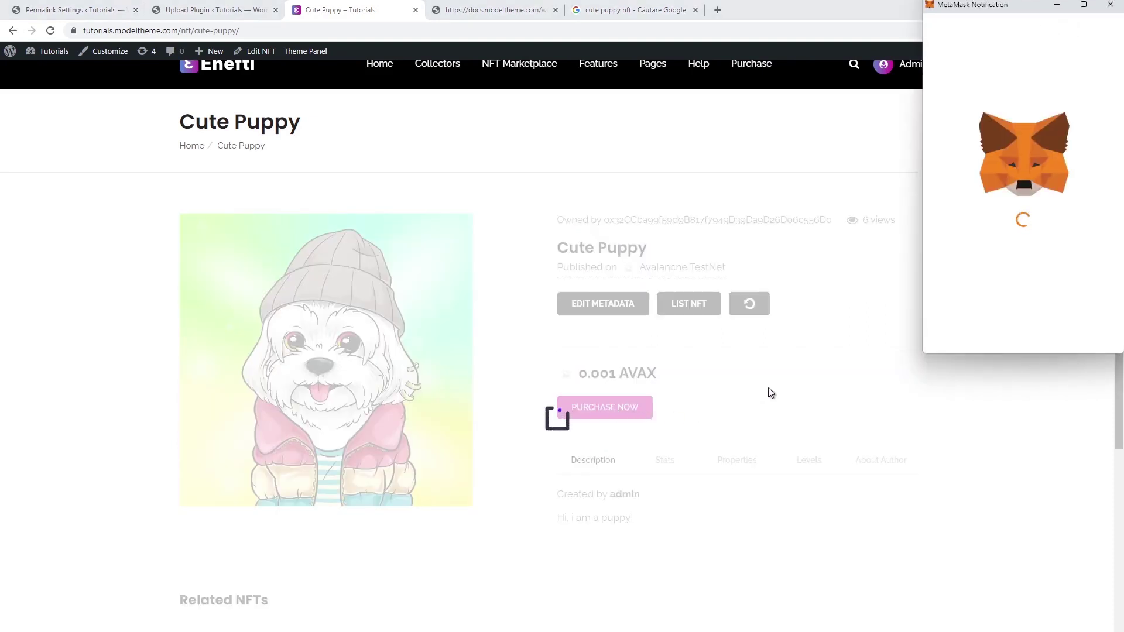
{"action": "scroll", "coordinate": [998, 281], "scroll_direction": "down", "scroll_amount": 3}
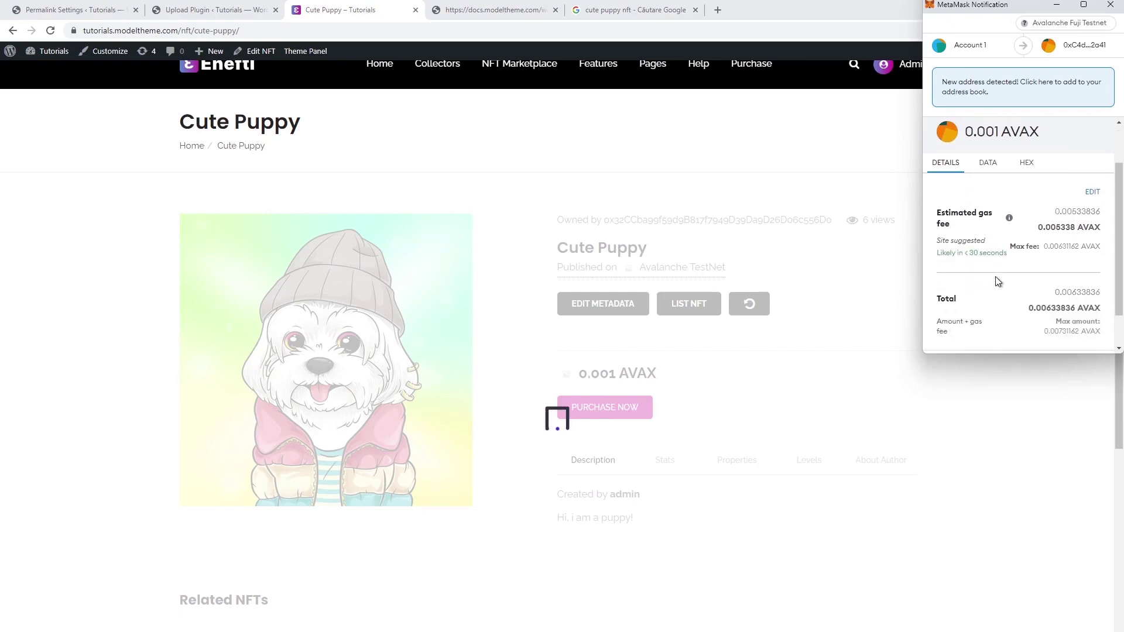
{"action": "left_click", "coordinate": [1055, 331]}
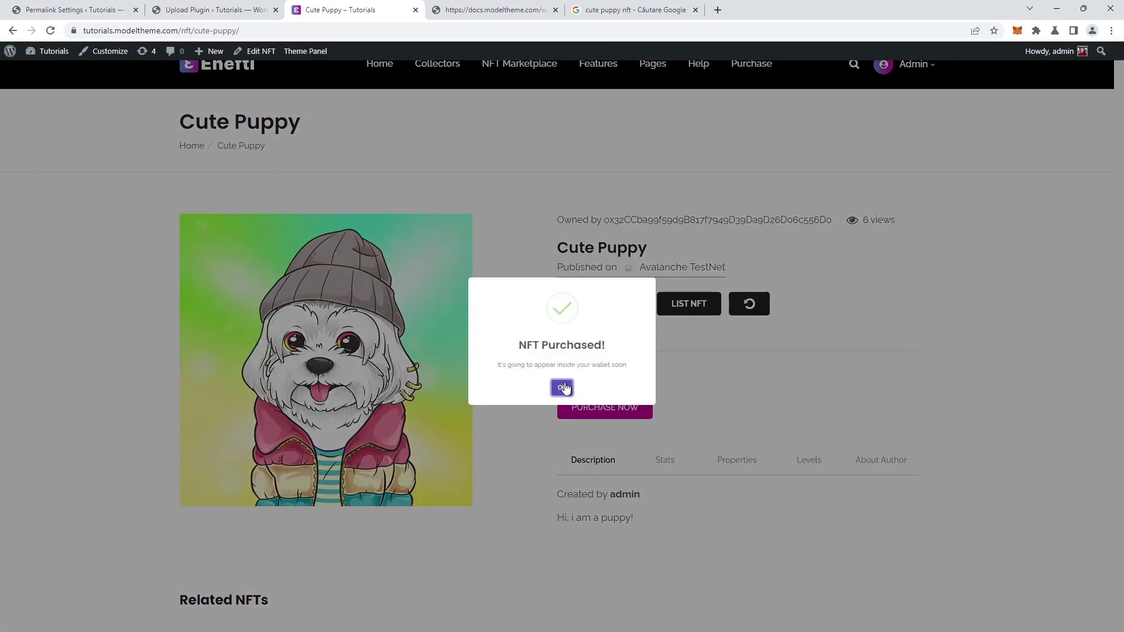
{"action": "left_click", "coordinate": [563, 387]}
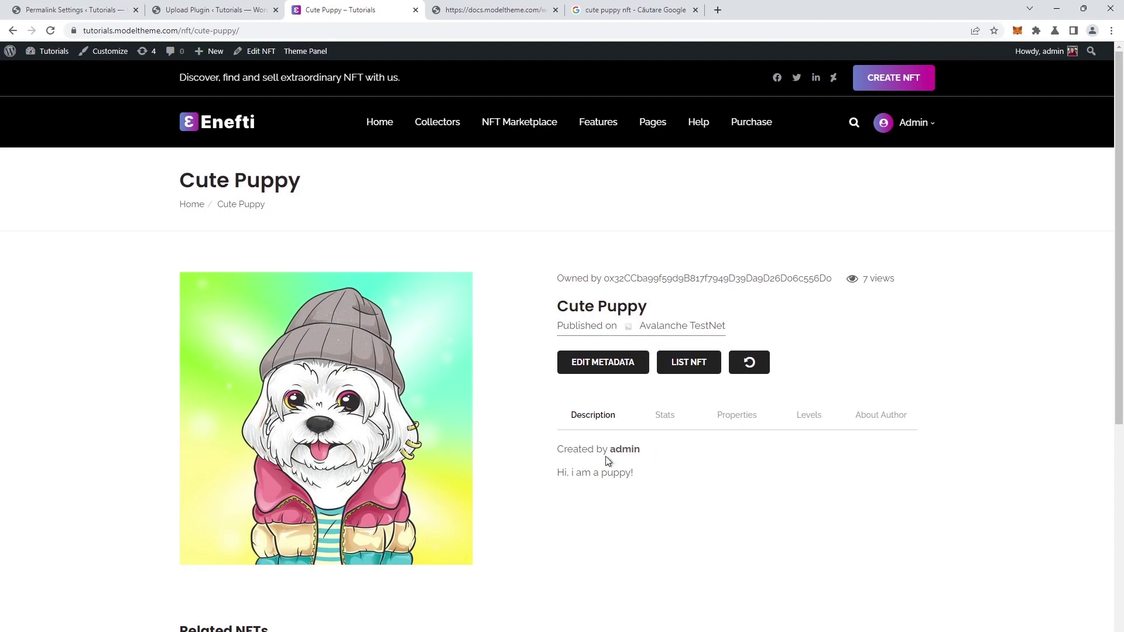
- Relist Cute Puppy at 0.1 AVAX, pay the 0.001 AVAX fee, and start buying it
{"action": "left_click", "coordinate": [689, 369]}
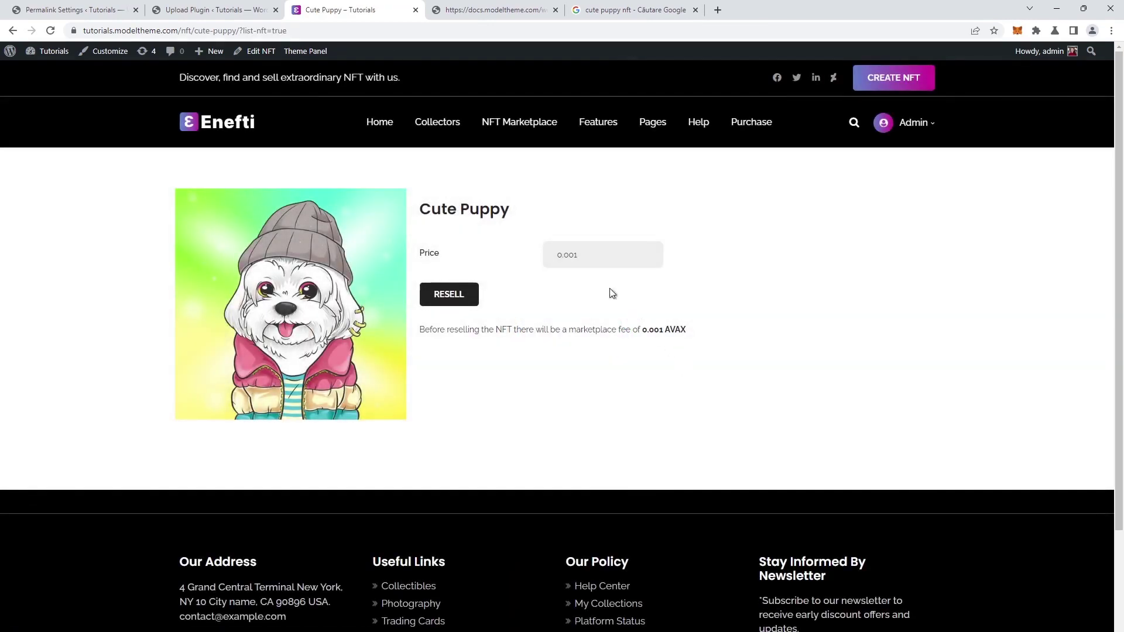
{"action": "left_click_drag", "start_coordinate": [566, 254], "coordinate": [589, 254]}
{"action": "left_click", "coordinate": [467, 294]}
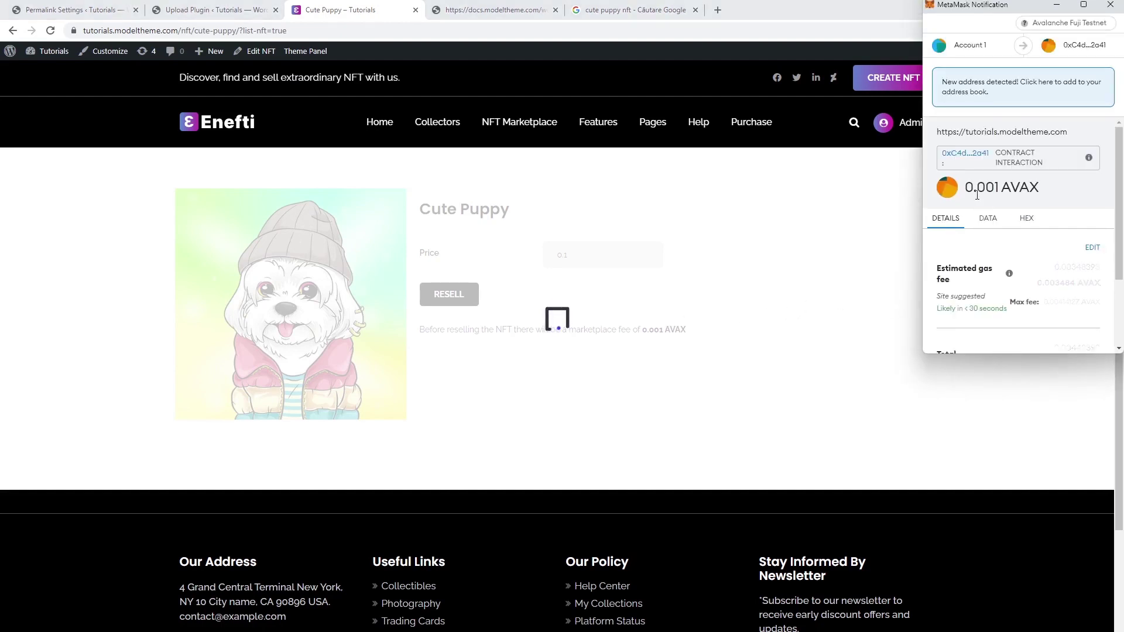
{"action": "left_click_drag", "start_coordinate": [963, 187], "coordinate": [1009, 188]}
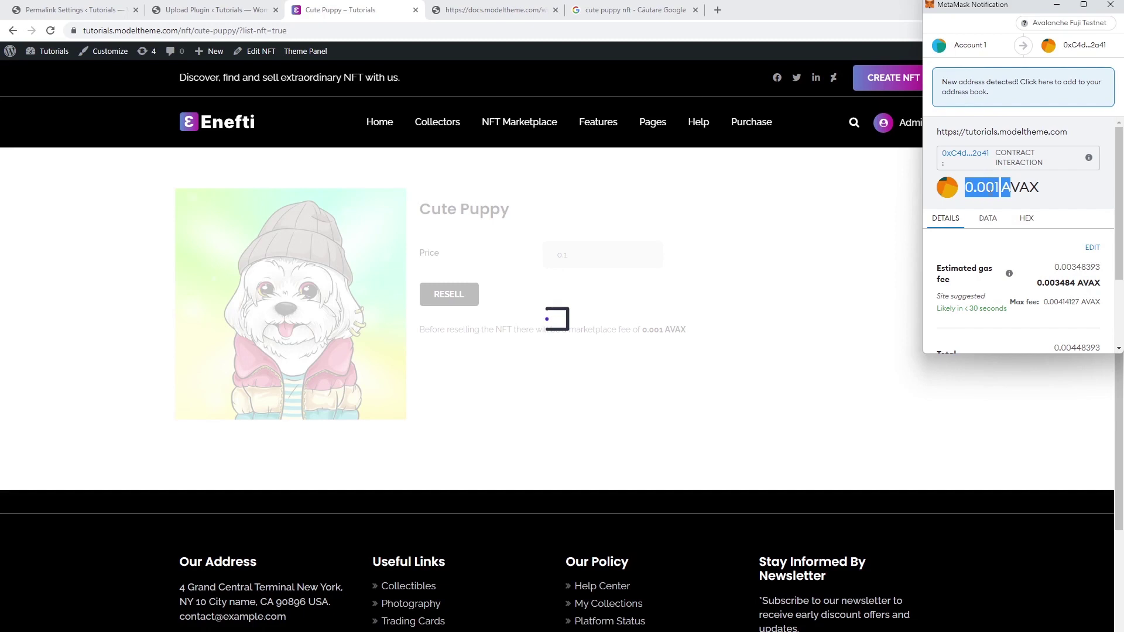
{"action": "scroll", "coordinate": [1027, 215], "scroll_direction": "down", "scroll_amount": 2}
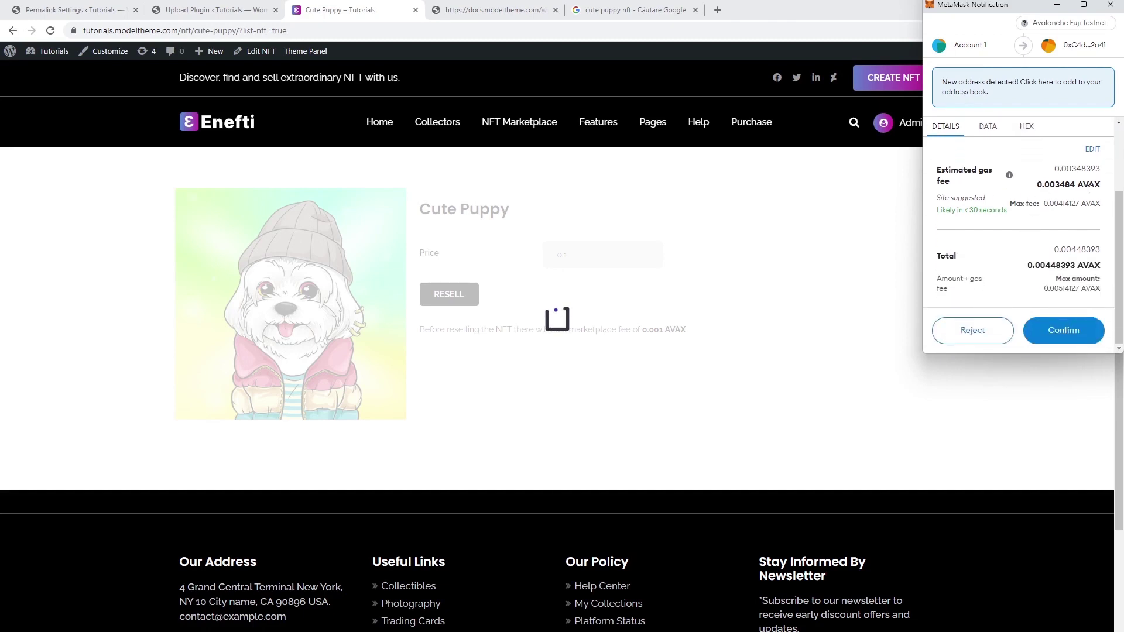
{"action": "left_click", "coordinate": [1065, 331]}
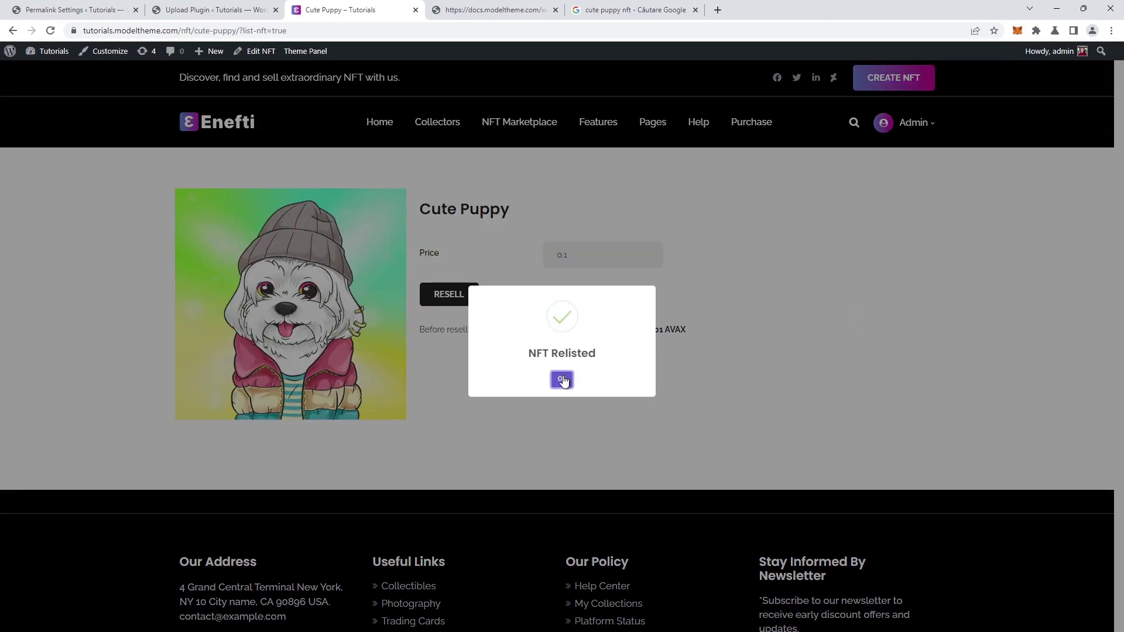
{"action": "left_click", "coordinate": [562, 380]}
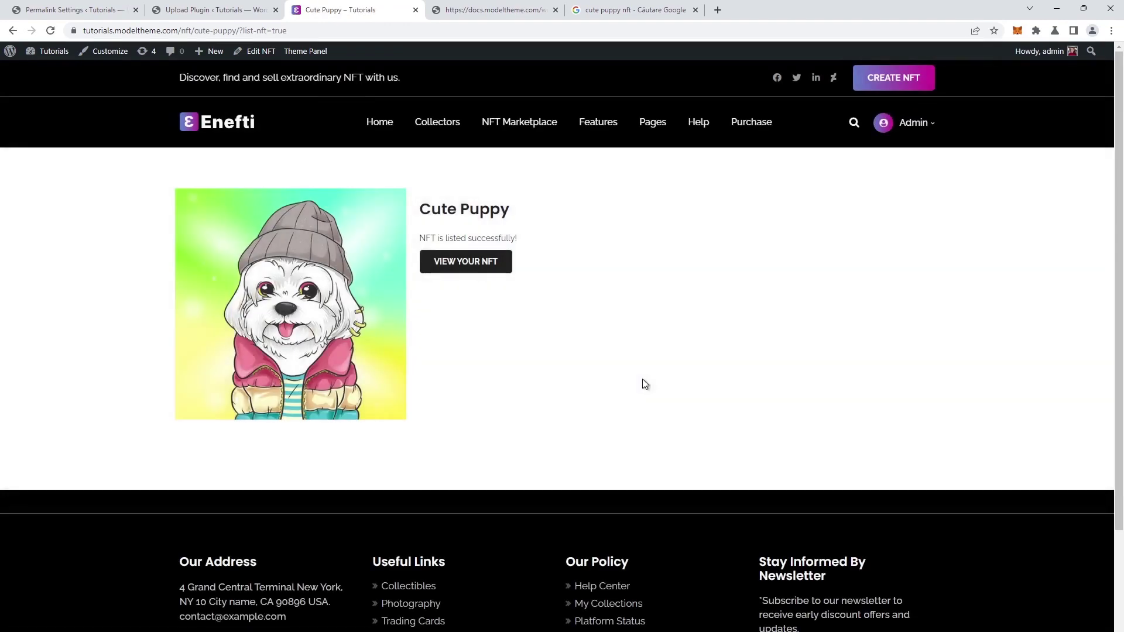
{"action": "left_click", "coordinate": [489, 268]}
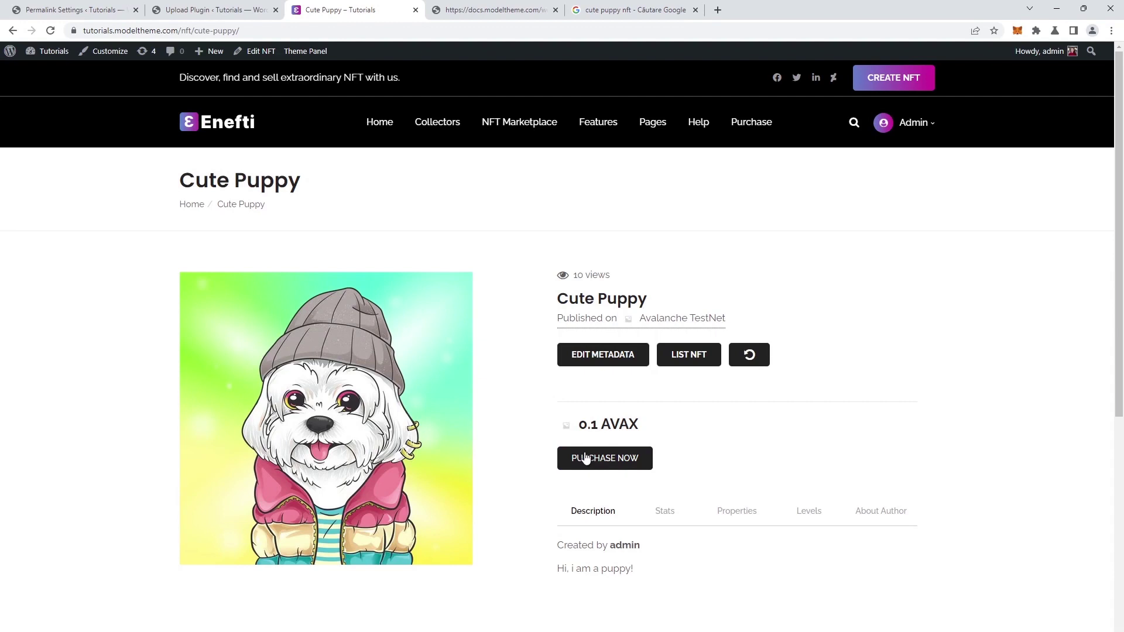
{"action": "left_click", "coordinate": [585, 458]}
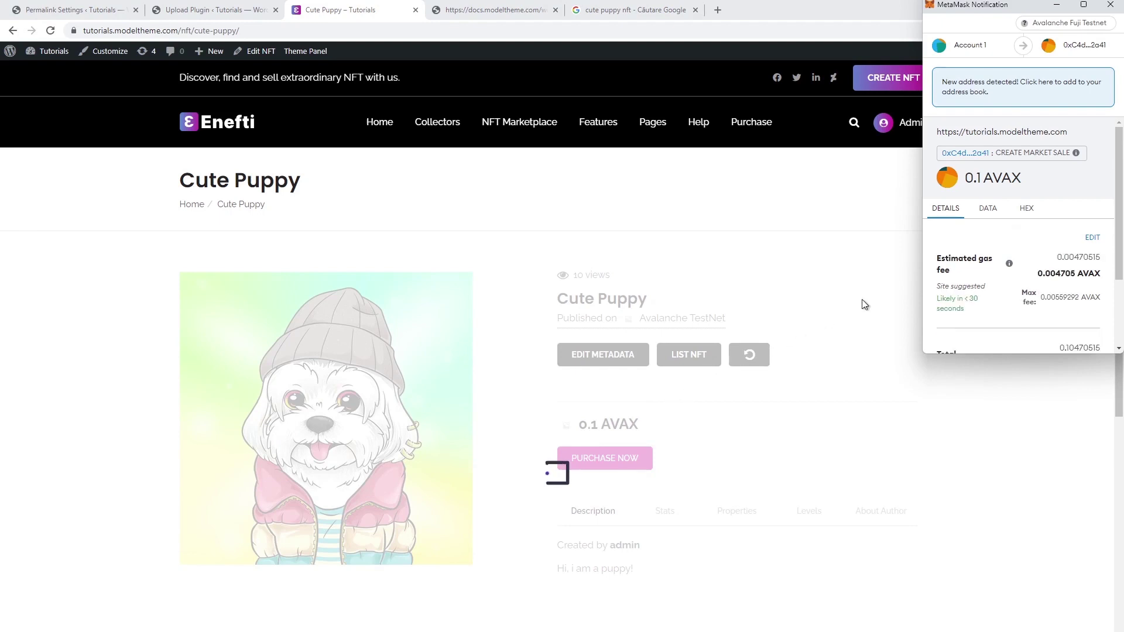
- Confirm the 0.1 AVAX purchase in MetaMask, dismiss the success message, and review wallet Activity
{"action": "scroll", "coordinate": [1021, 281], "scroll_direction": "down", "scroll_amount": 3}
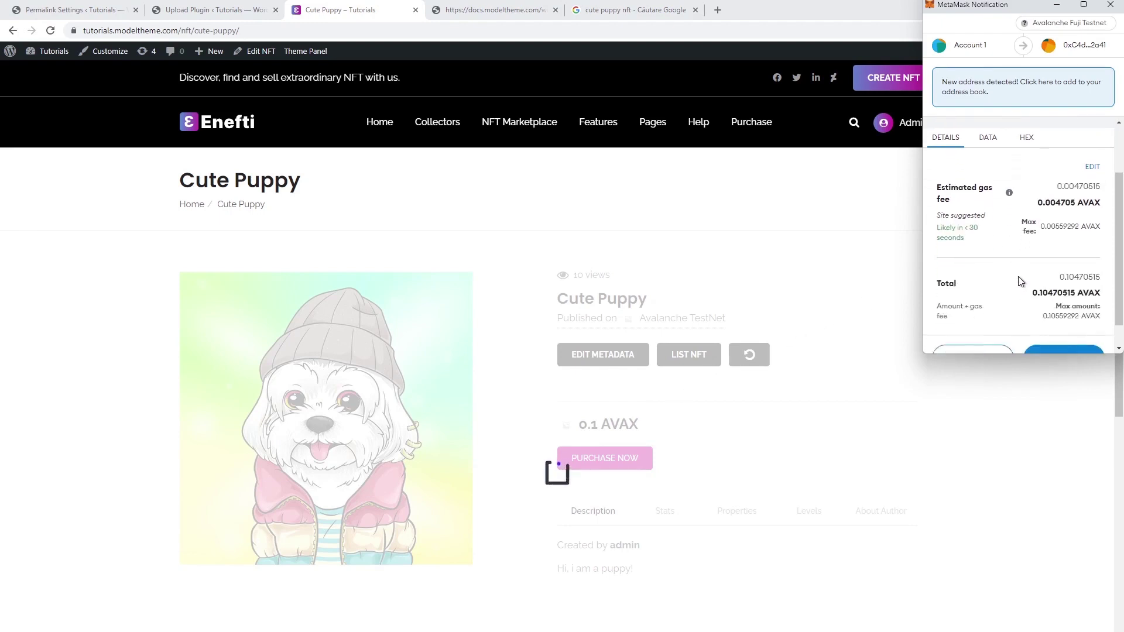
{"action": "left_click", "coordinate": [1063, 329]}
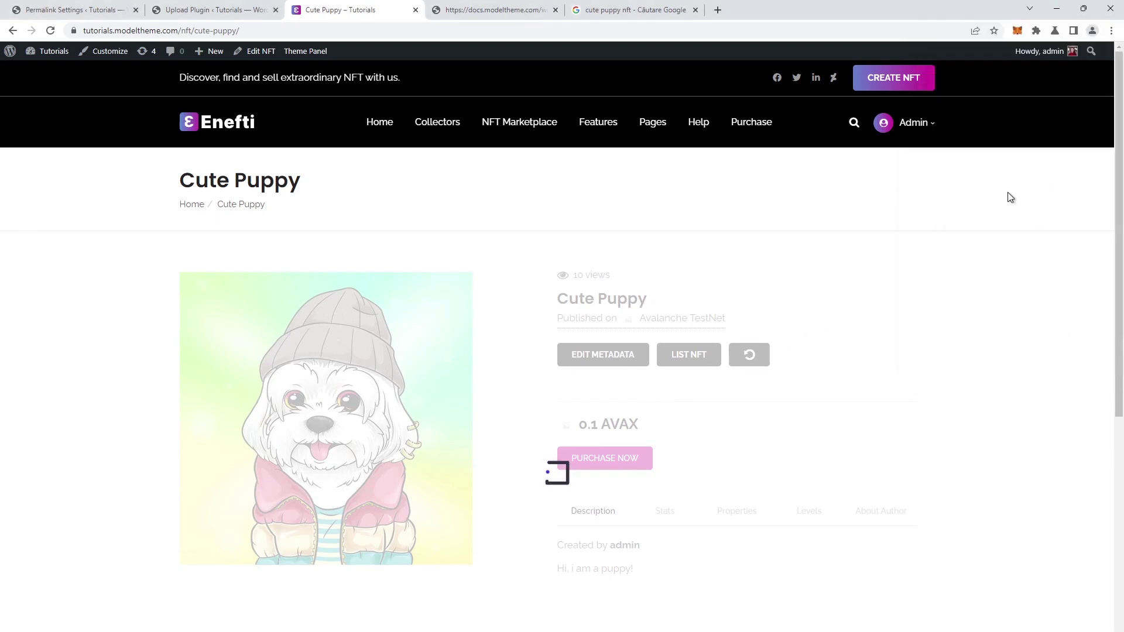
{"action": "left_click", "coordinate": [1018, 30]}
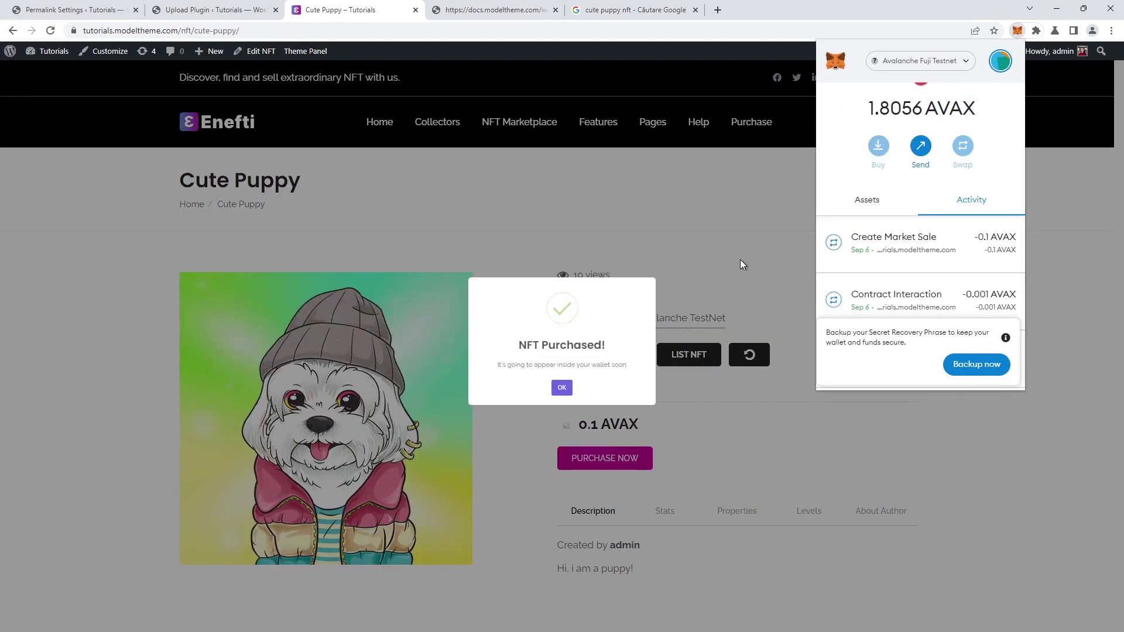
{"action": "left_click", "coordinate": [562, 384]}
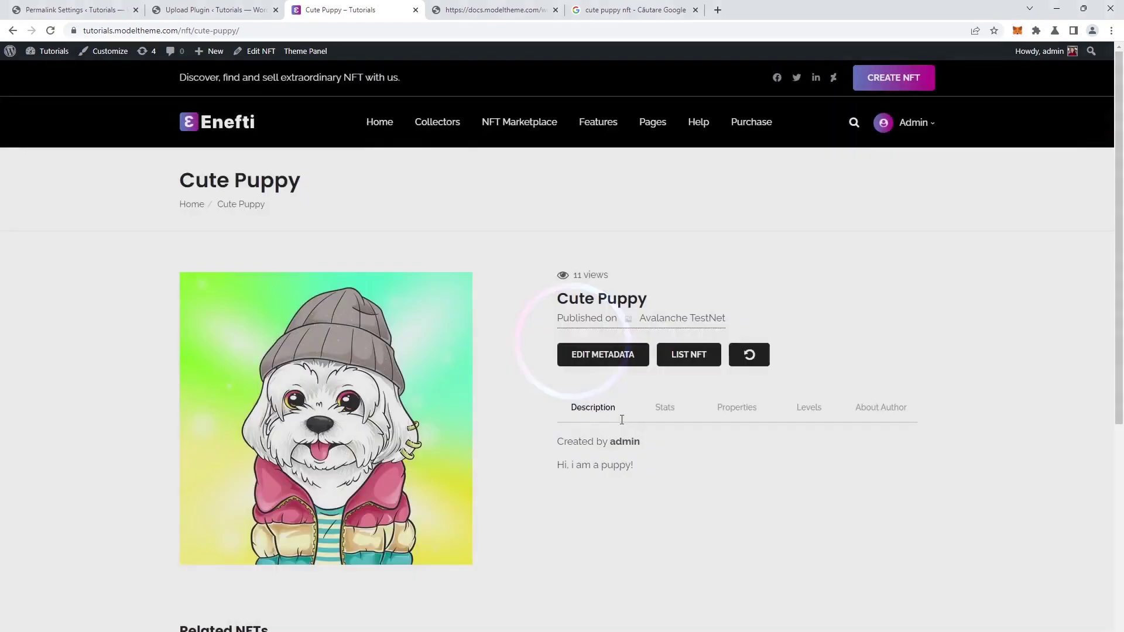
{"action": "left_click", "coordinate": [1018, 30]}
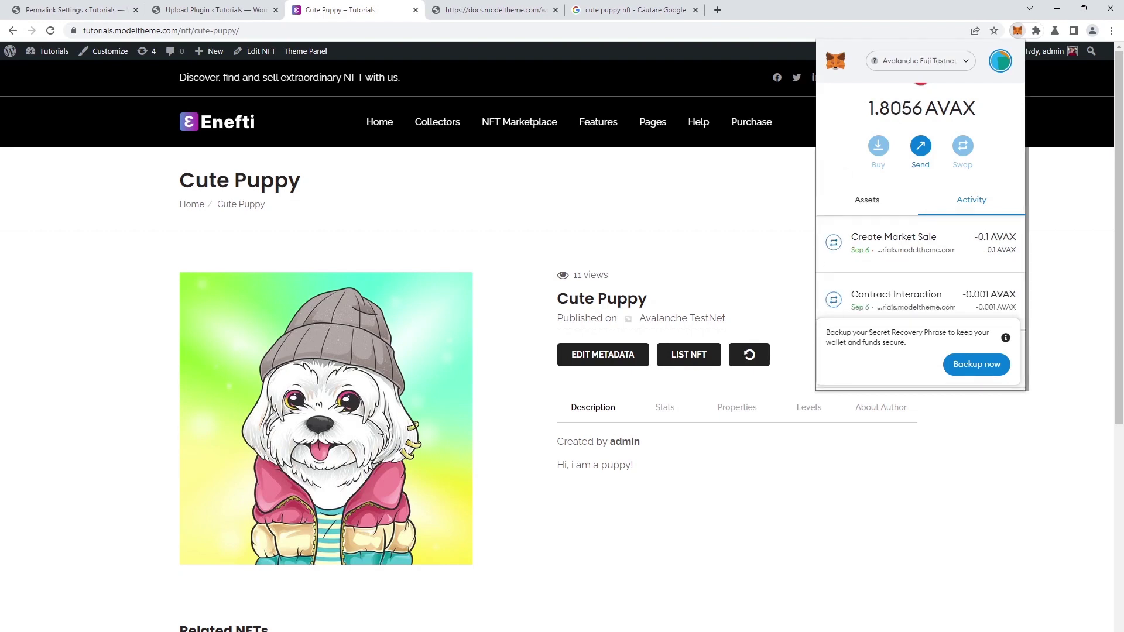
{"action": "scroll", "coordinate": [954, 326], "scroll_direction": "down", "scroll_amount": 1}
{"action": "scroll", "coordinate": [951, 192], "scroll_direction": "up", "scroll_amount": 1}
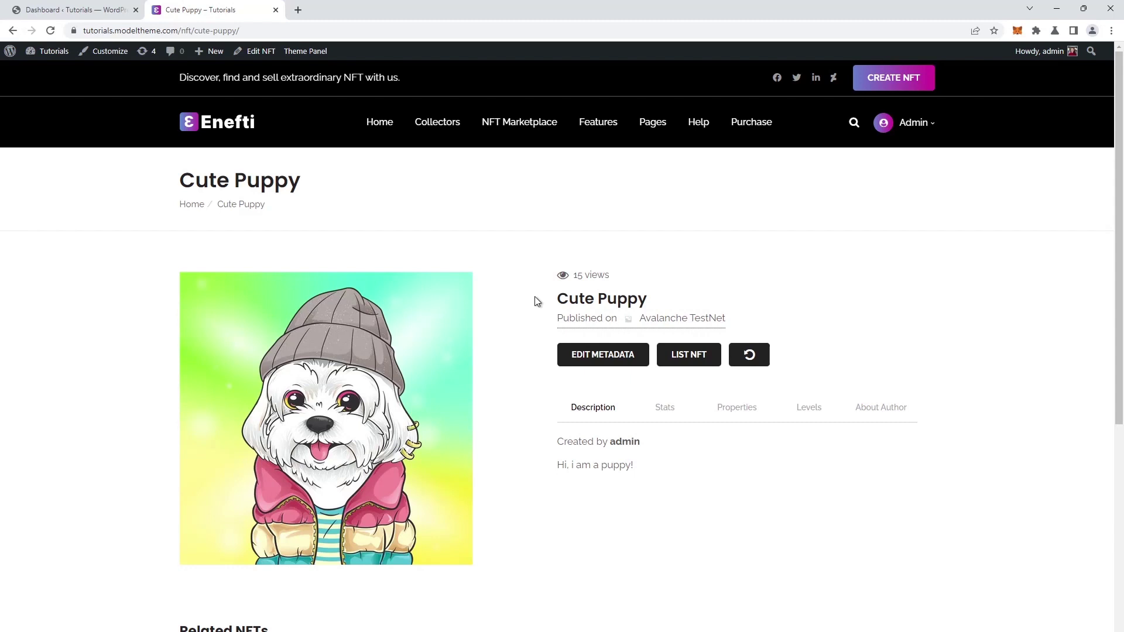
- Search Google for 'Blockchain explorer avalanche testnet' in a new tab and open the SnowTrace Testnet result
{"action": "left_click", "coordinate": [299, 11]}
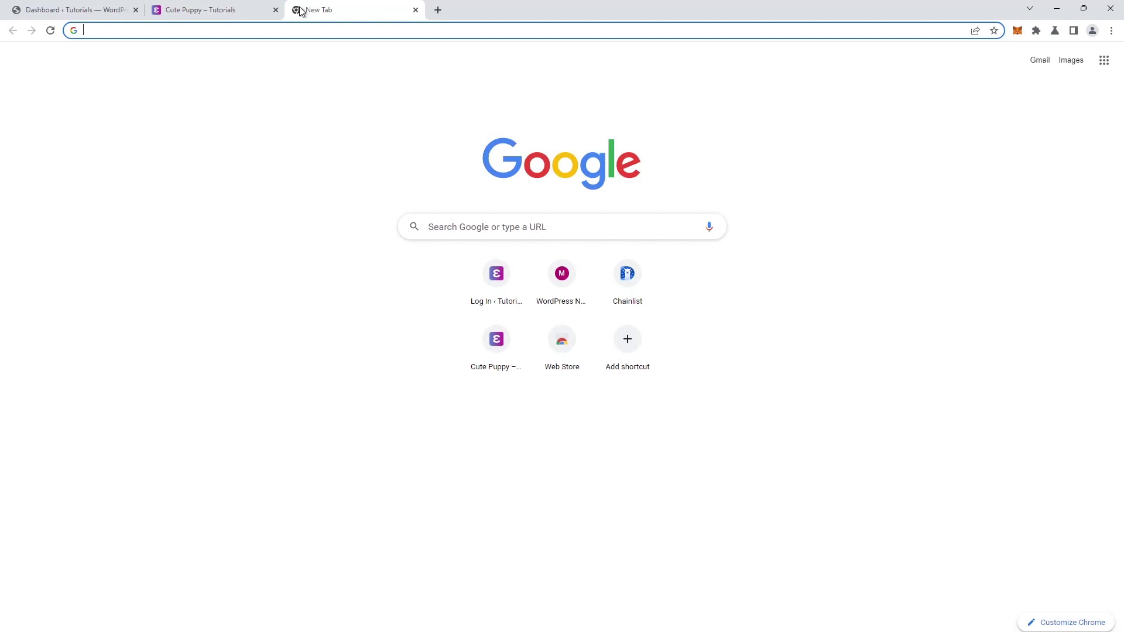
{"action": "type", "text": "Block"}
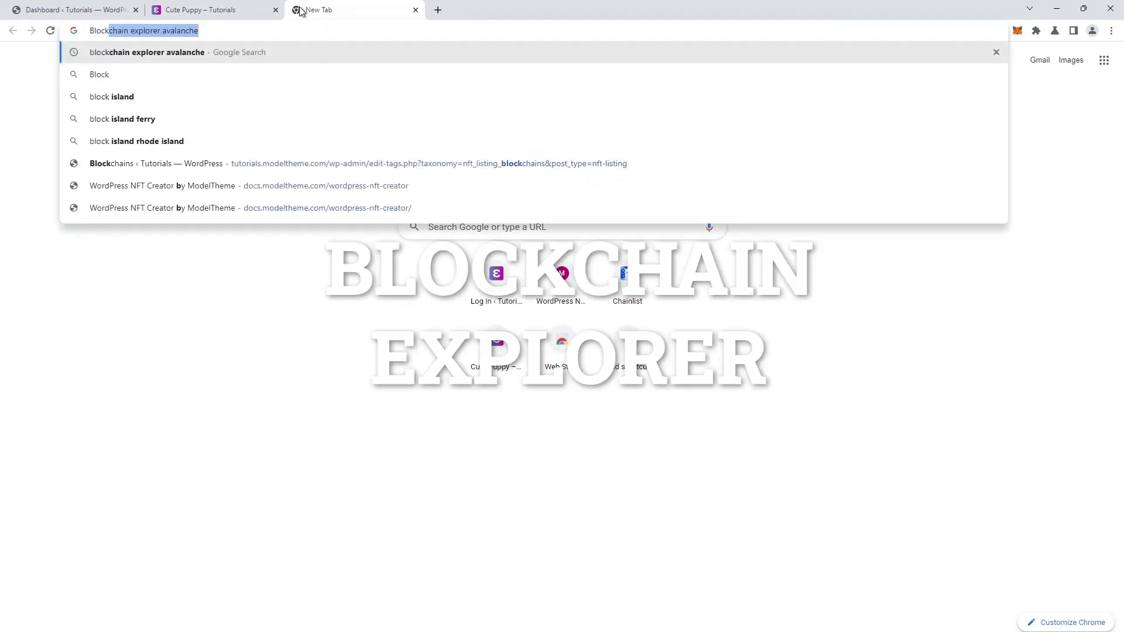
{"action": "type", "text": "chain explorer avalanche testnet"}
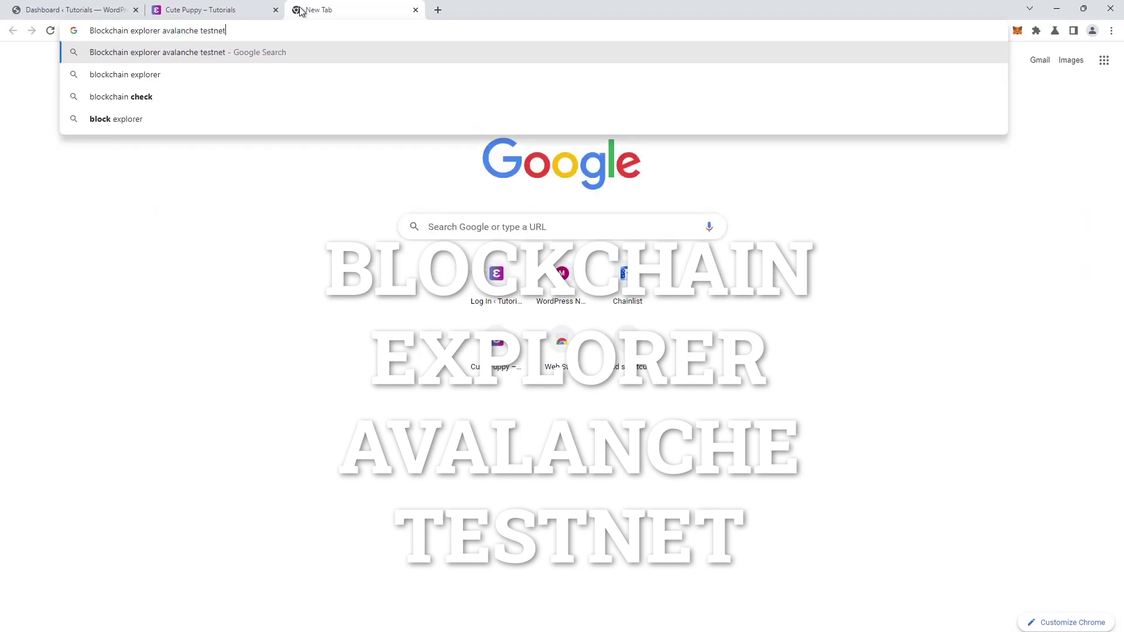
{"action": "key", "text": "Return"}
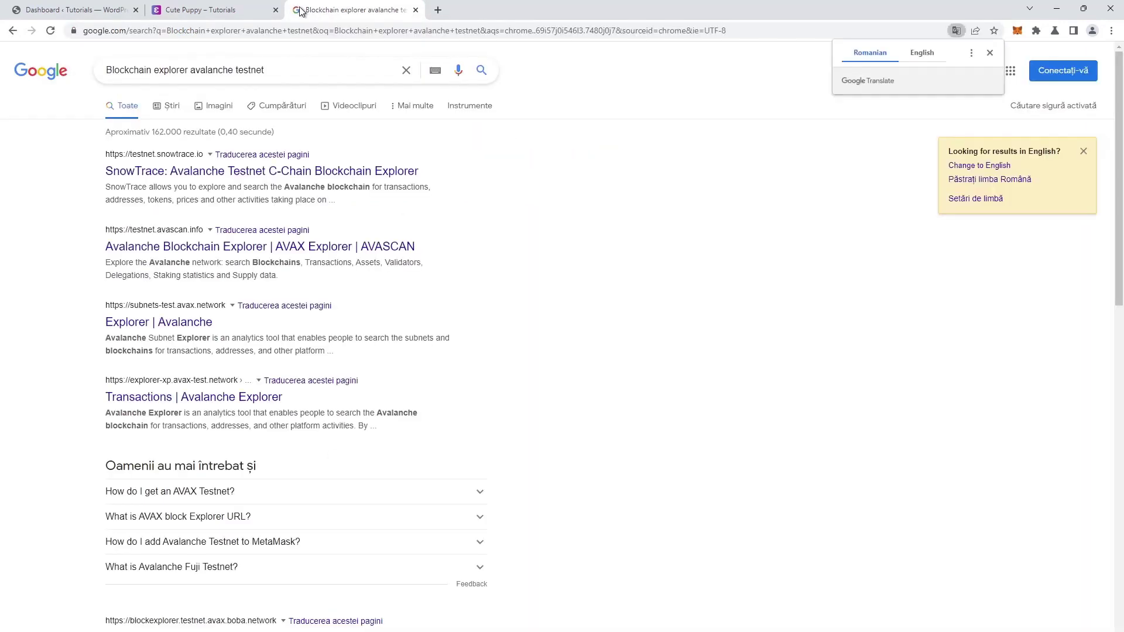
{"action": "left_click", "coordinate": [190, 173]}
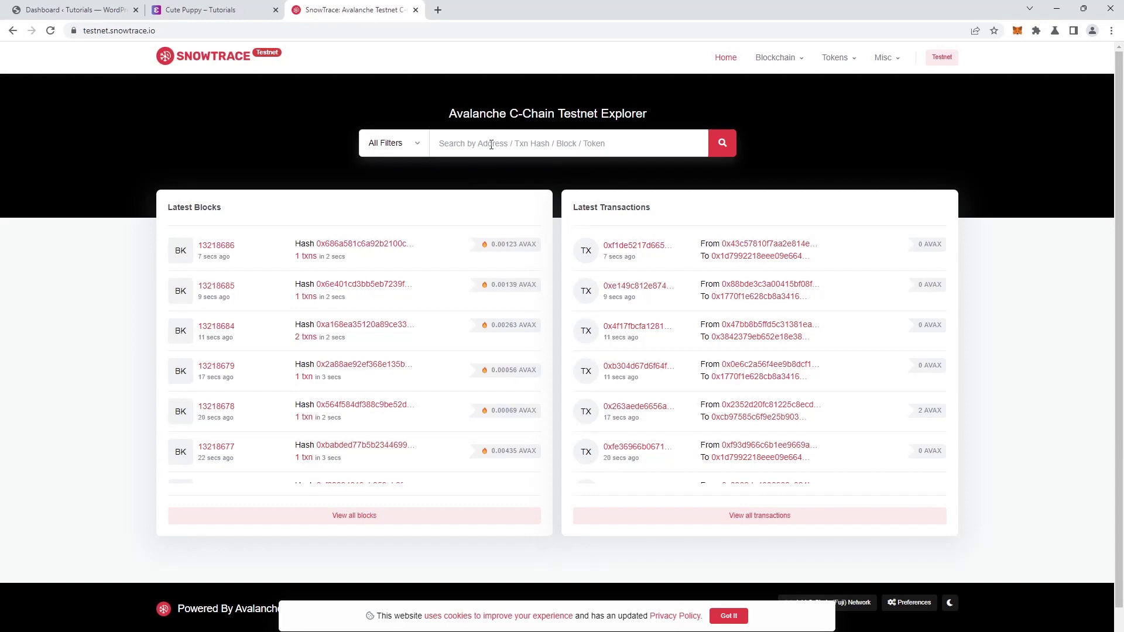
- Copy the Avalanche TestNet contract address from NFT Marketplace Core > Manage Contracts, then return to SnowTrace
{"action": "left_click", "coordinate": [88, 11]}
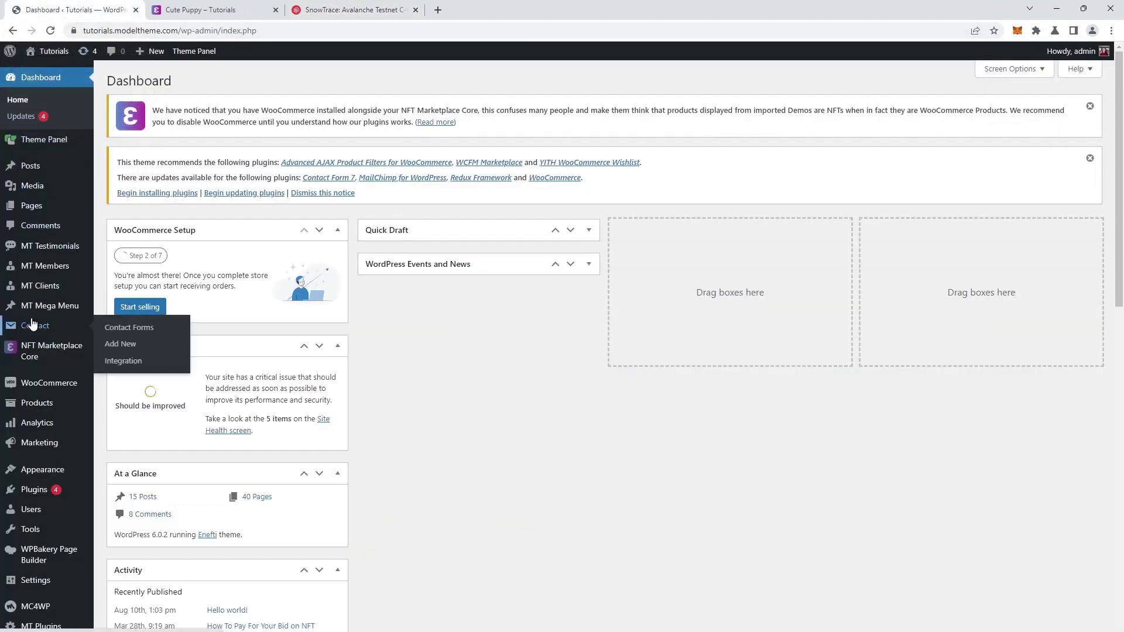
{"action": "mouse_move", "coordinate": [34, 351]}
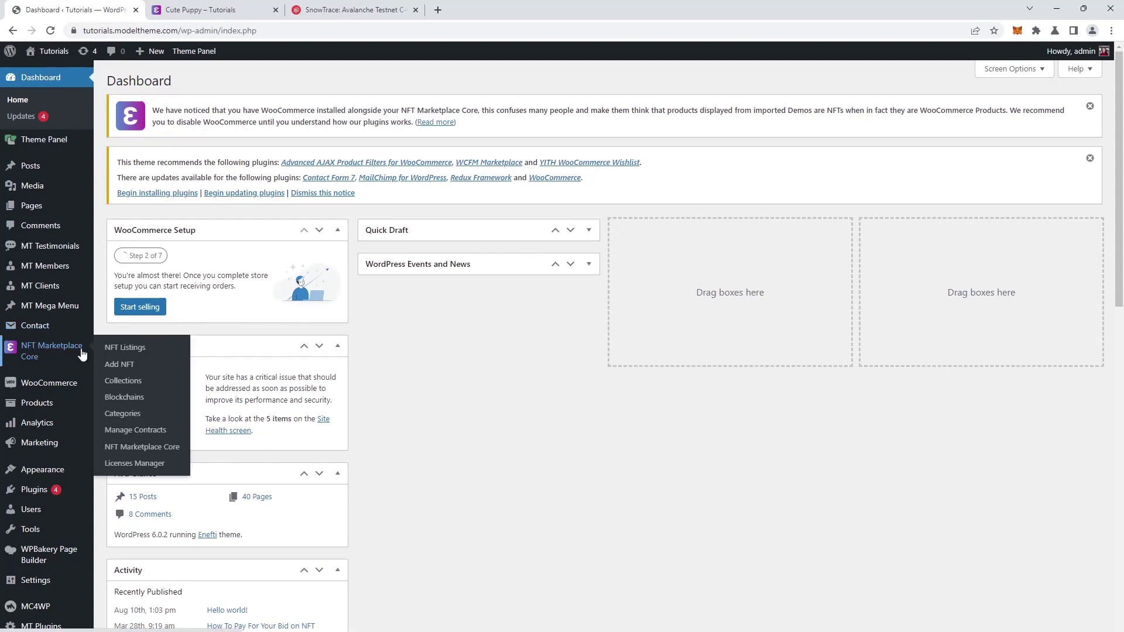
{"action": "left_click", "coordinate": [125, 434]}
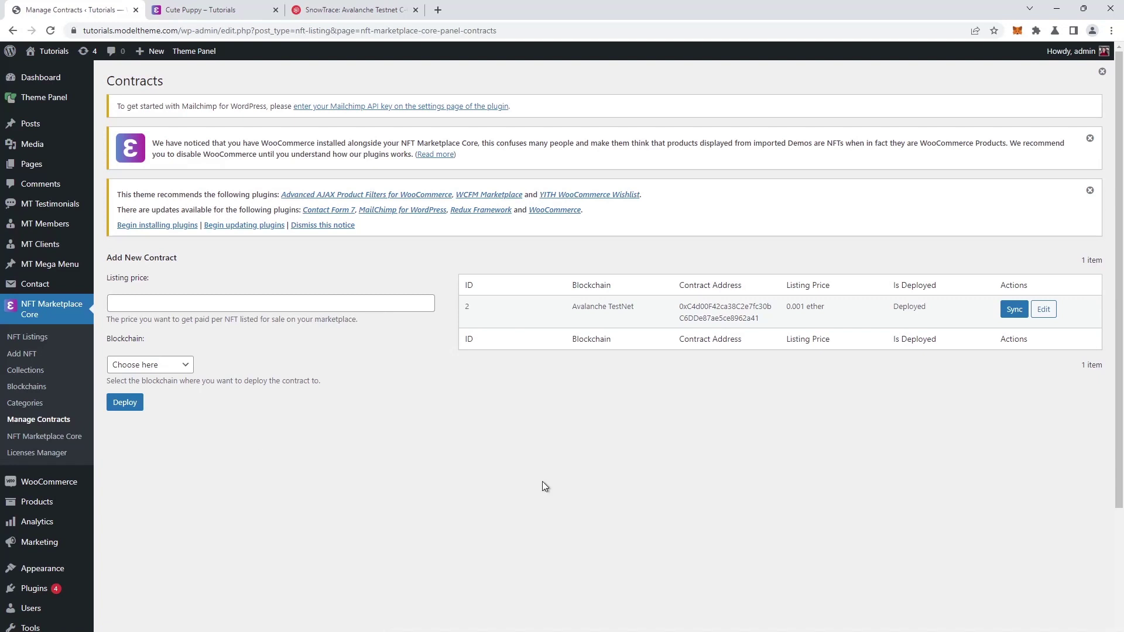
{"action": "double_click", "coordinate": [700, 316]}
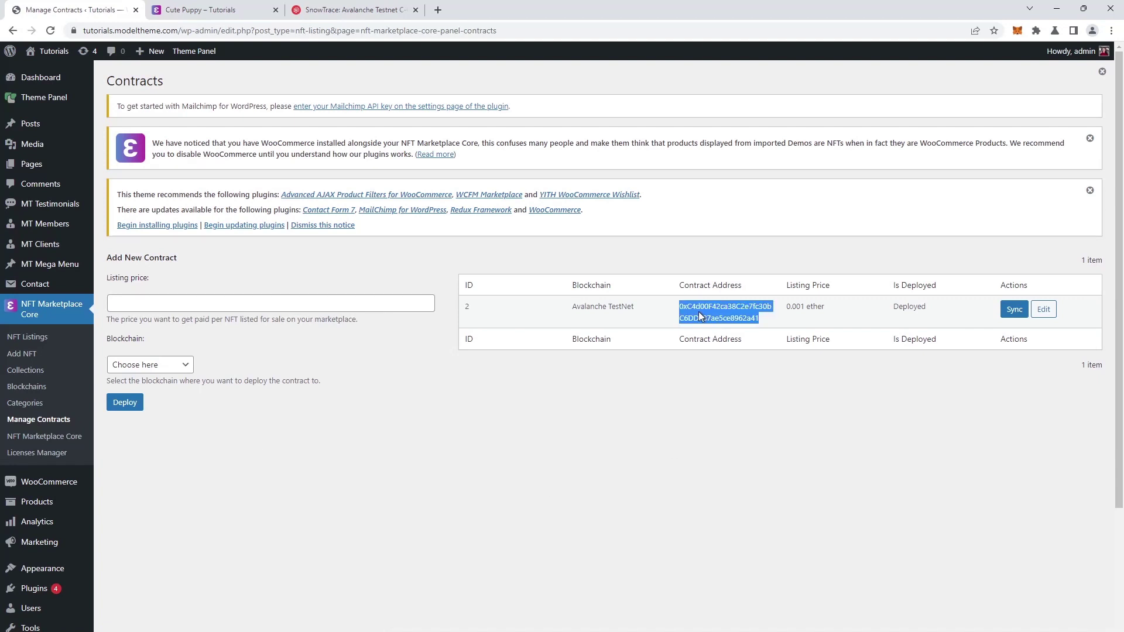
{"action": "key", "text": "ctrl+c"}
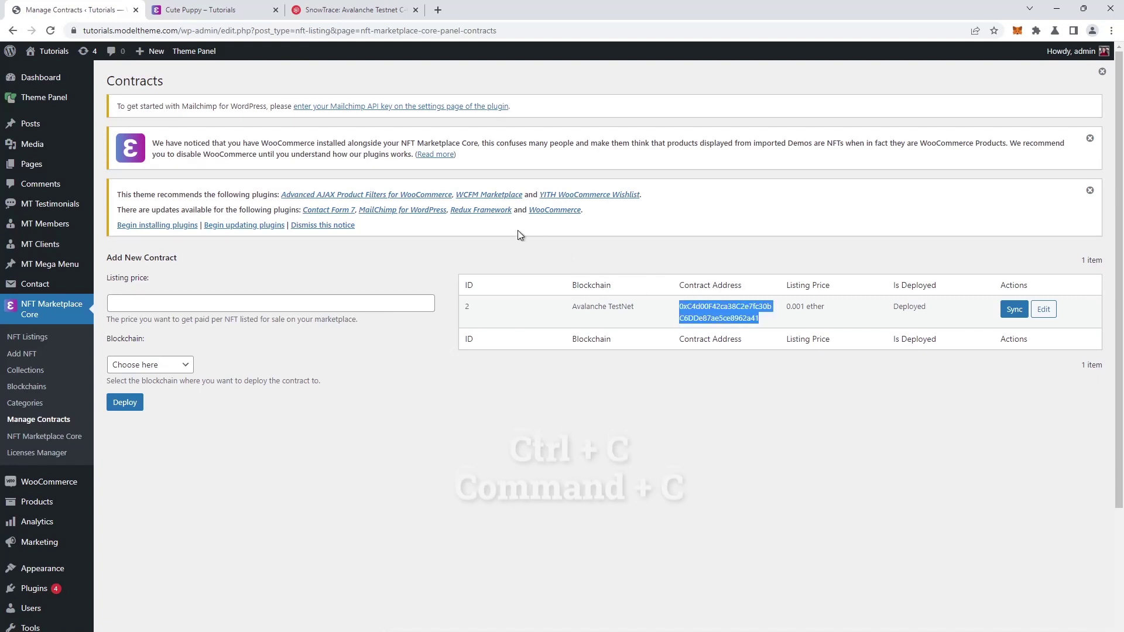
{"action": "left_click", "coordinate": [353, 11]}
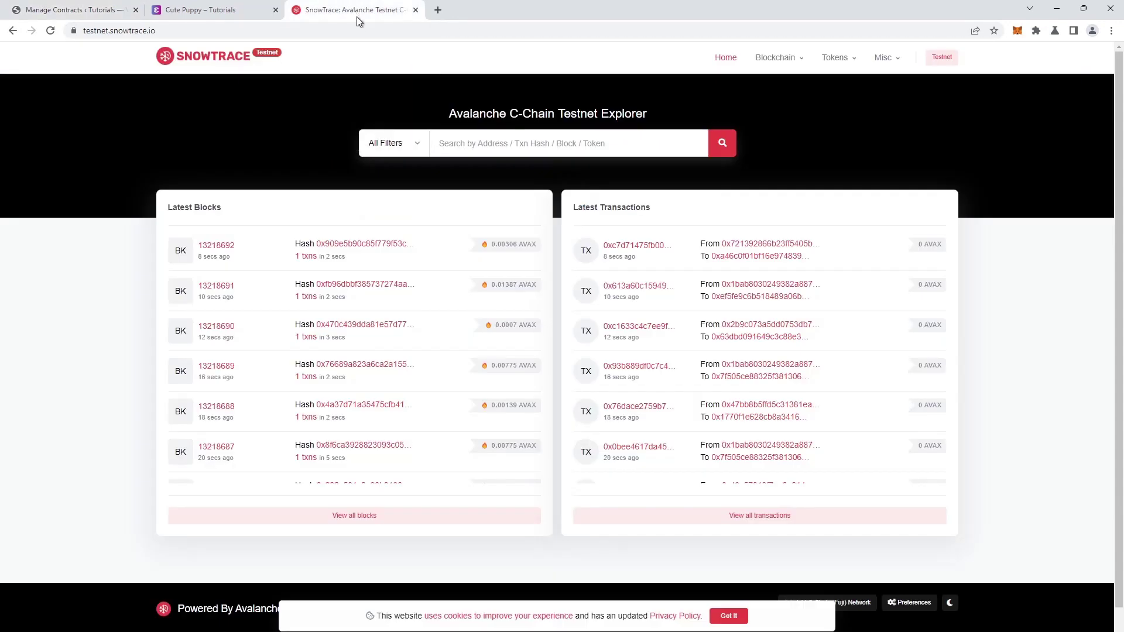
- Paste the copied contract address into SnowTrace's search box and search for it
{"action": "left_click", "coordinate": [471, 147]}
{"action": "key", "text": "ctrl+v"}
{"action": "left_click", "coordinate": [724, 145]}
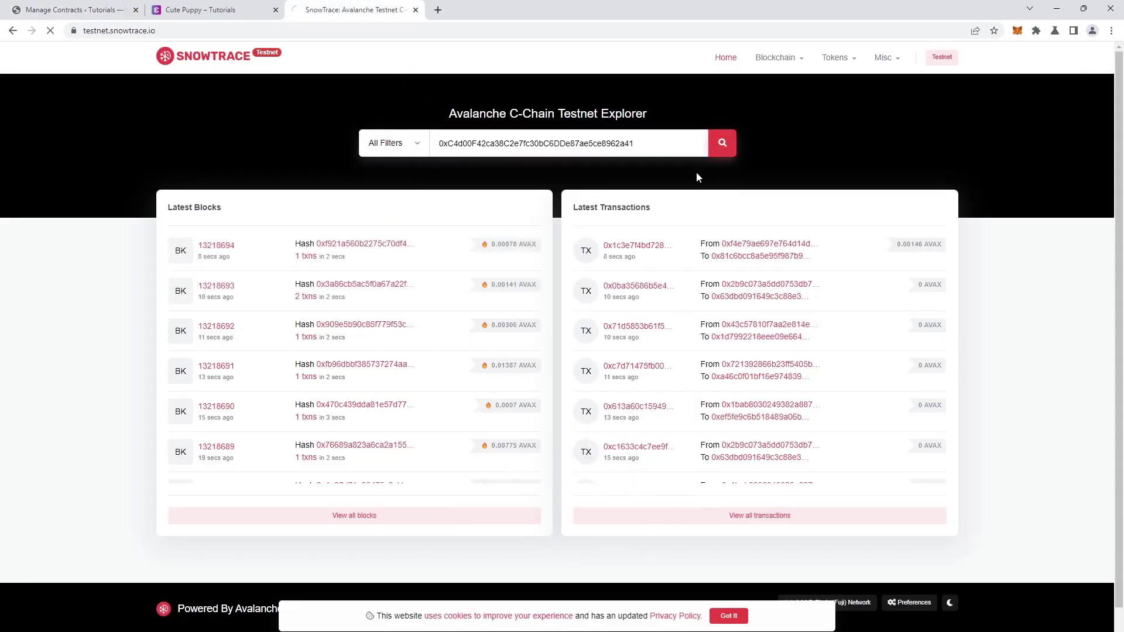